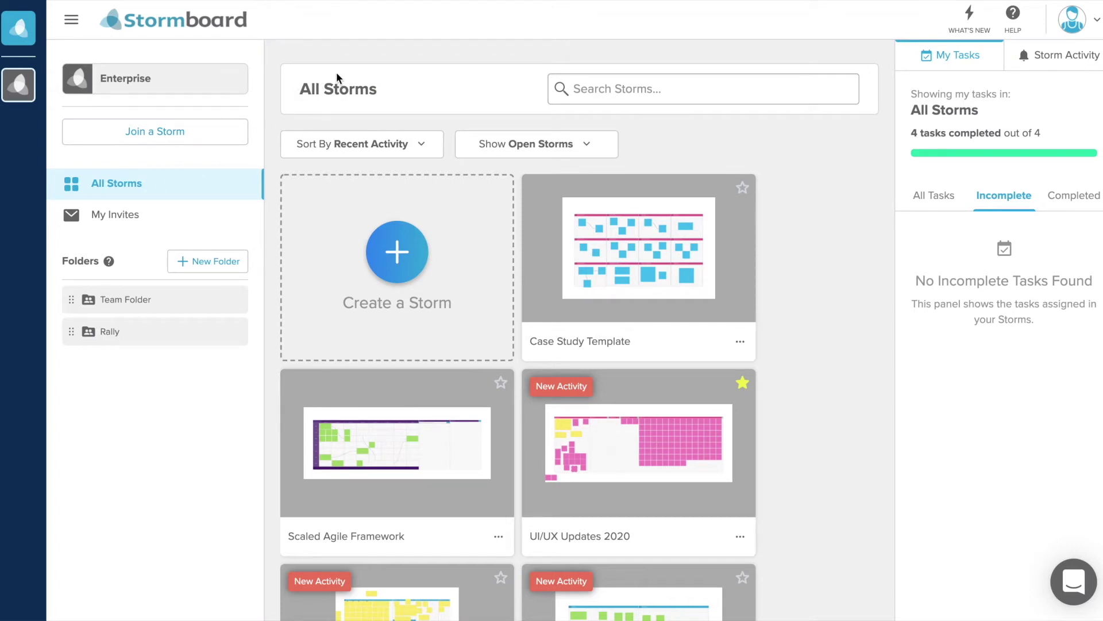
Search the storm list for 'St', then clear the search to show all storms
click(585, 82)
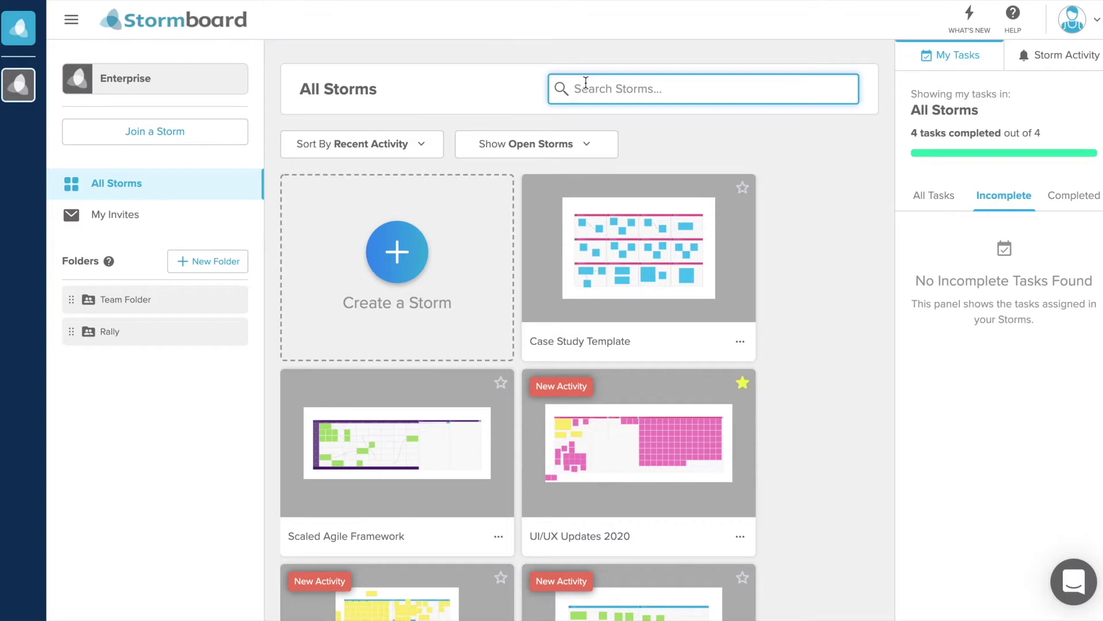
text(Study)
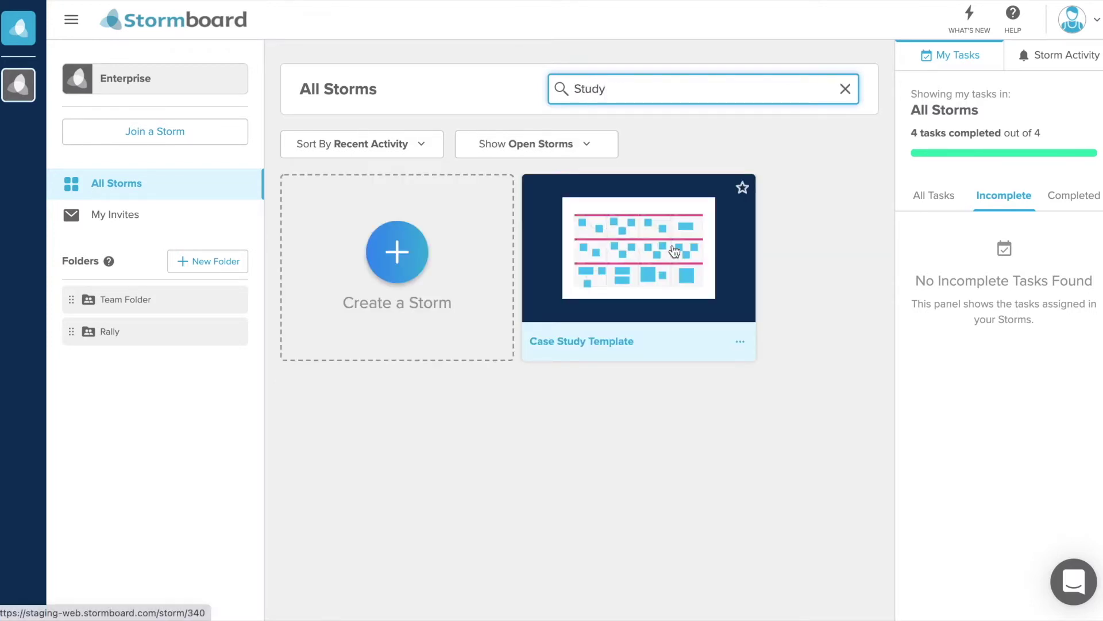
click(845, 89)
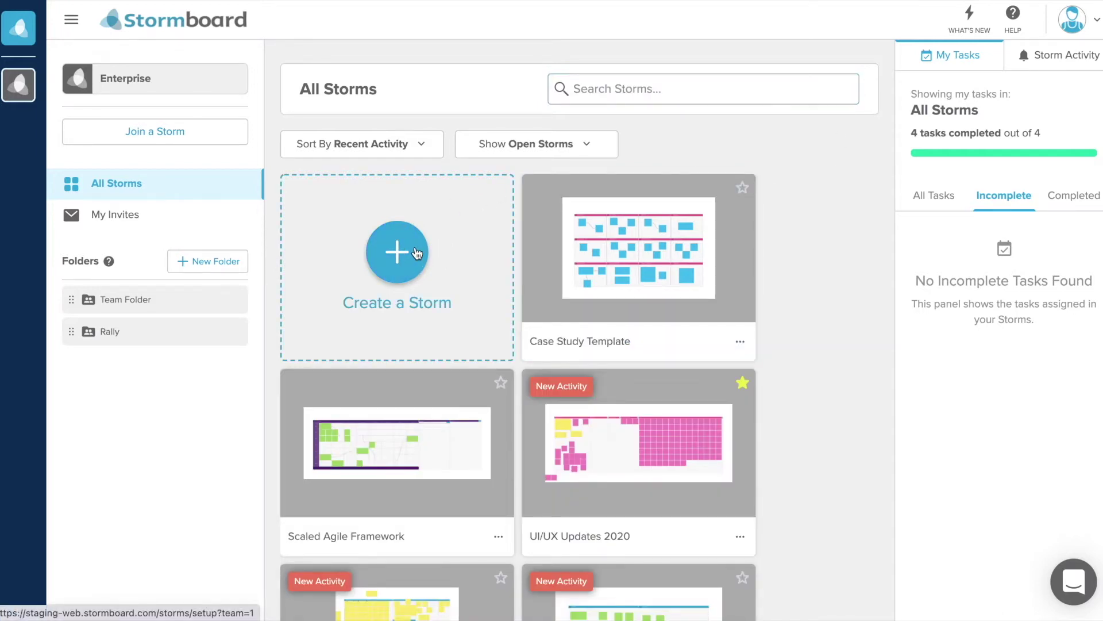
Look at the Join a Storm form and close it without joining
click(216, 128)
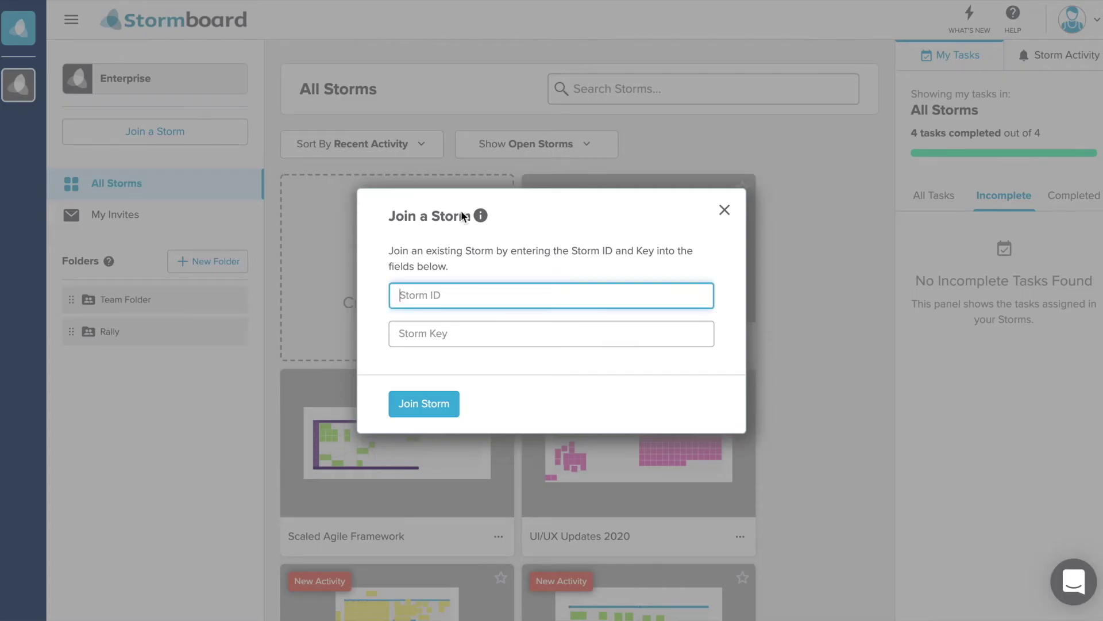
click(468, 324)
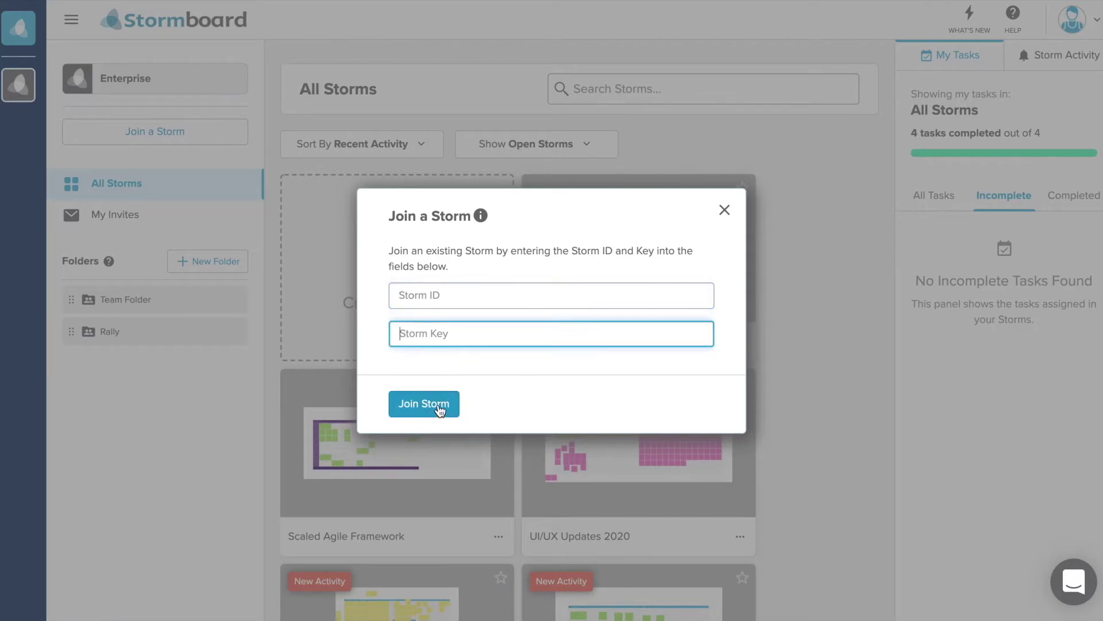
click(724, 210)
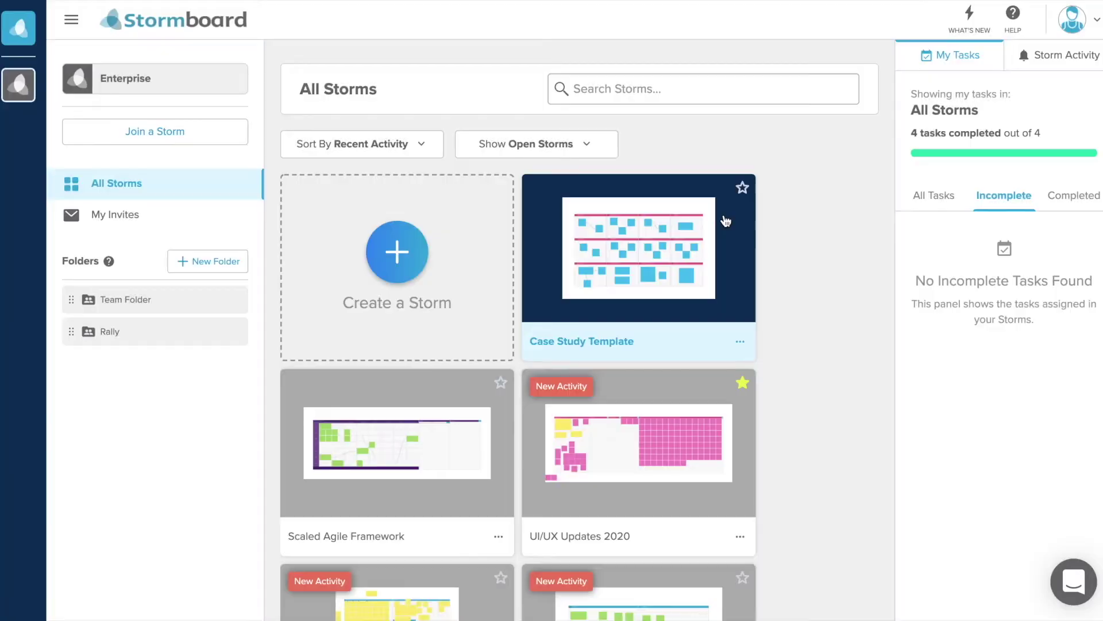
Review the sort options, keep only open storms shown, and return to the Enterprise team's storms
click(430, 145)
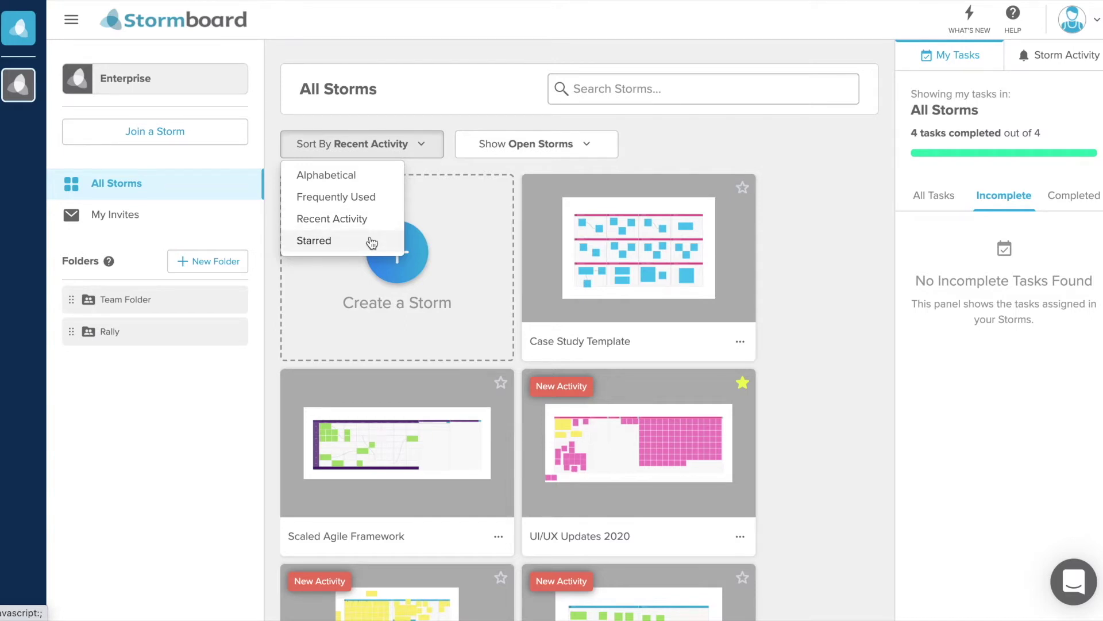
click(515, 146)
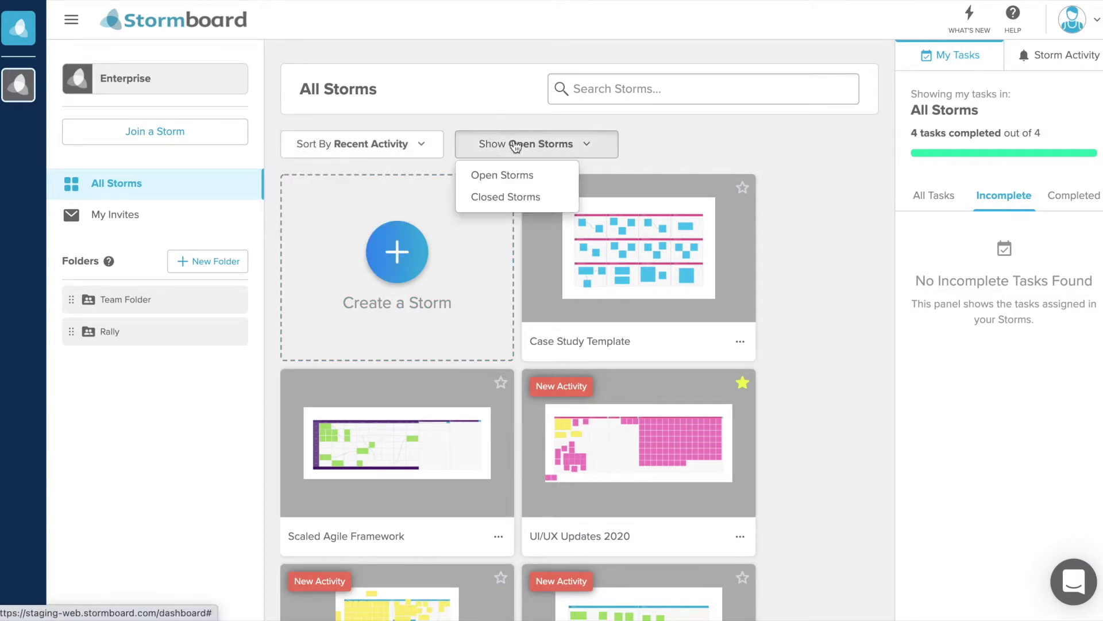
click(511, 175)
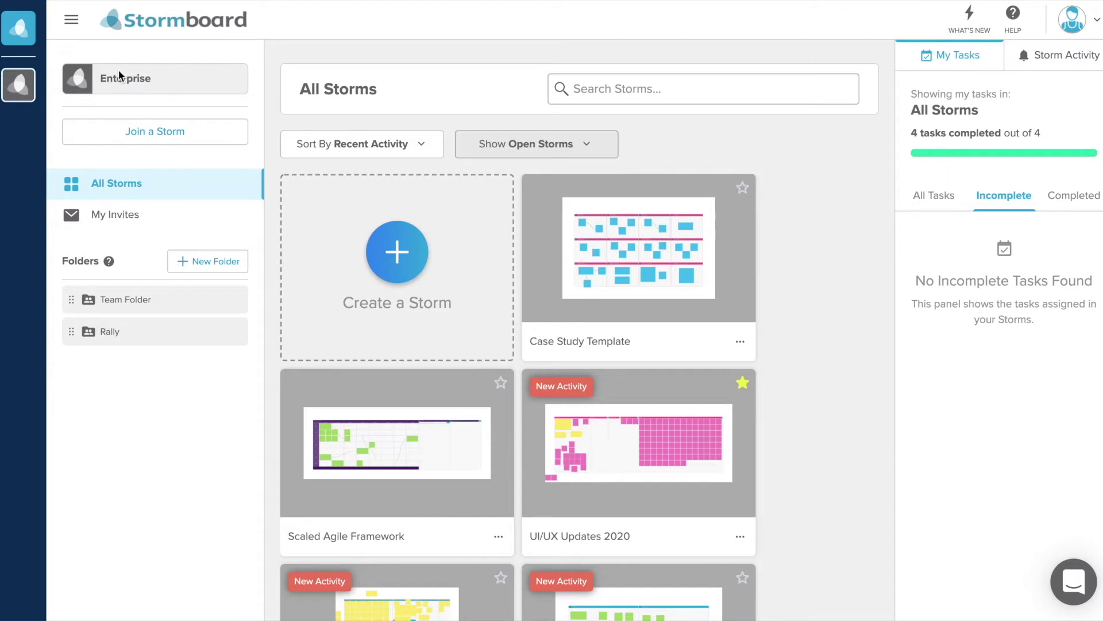
click(19, 30)
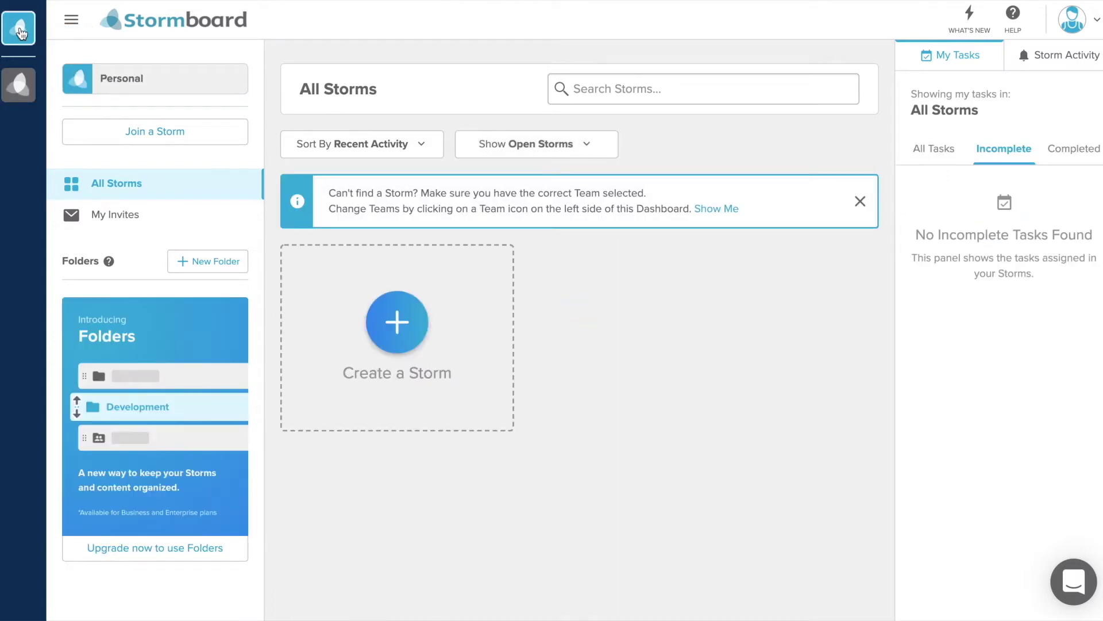
click(21, 85)
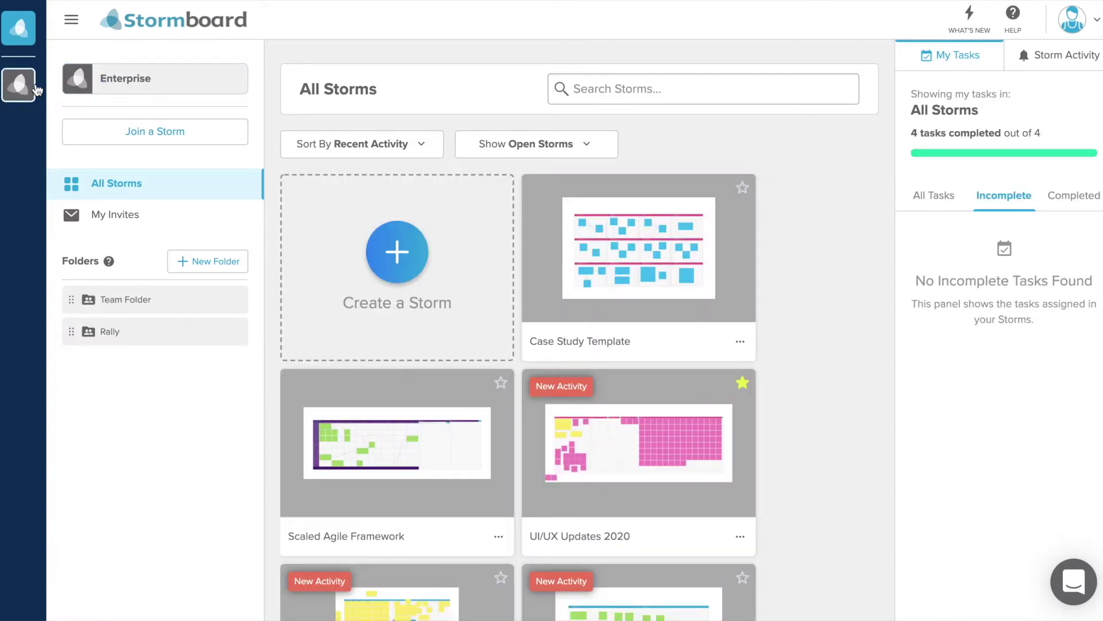
Look at the site navigation menu and the new-folder form, closing both without changes
click(72, 20)
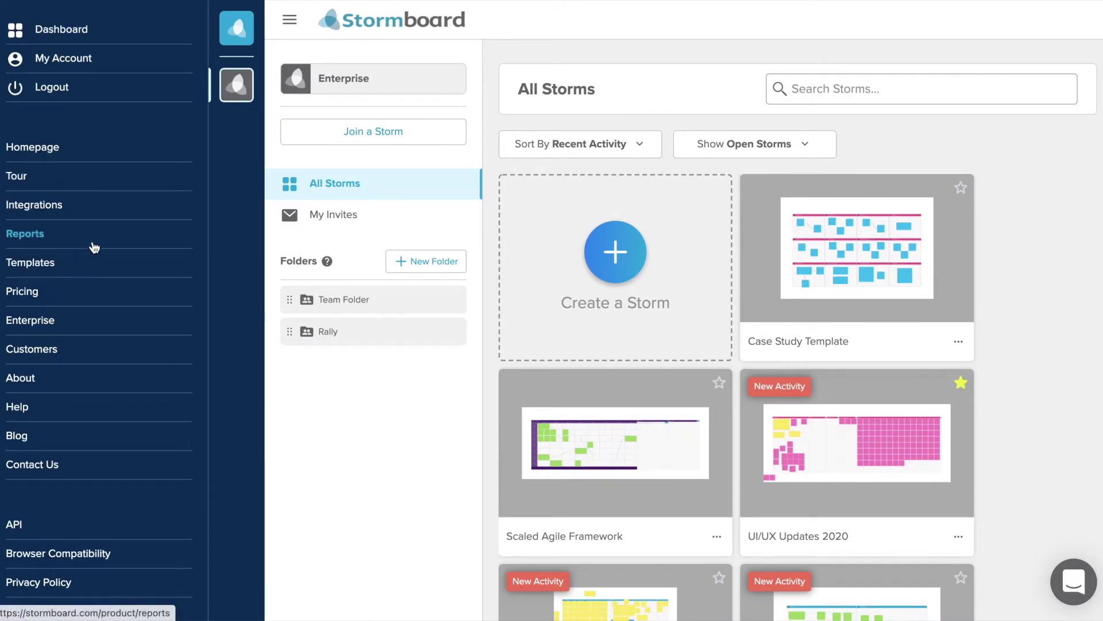
click(289, 21)
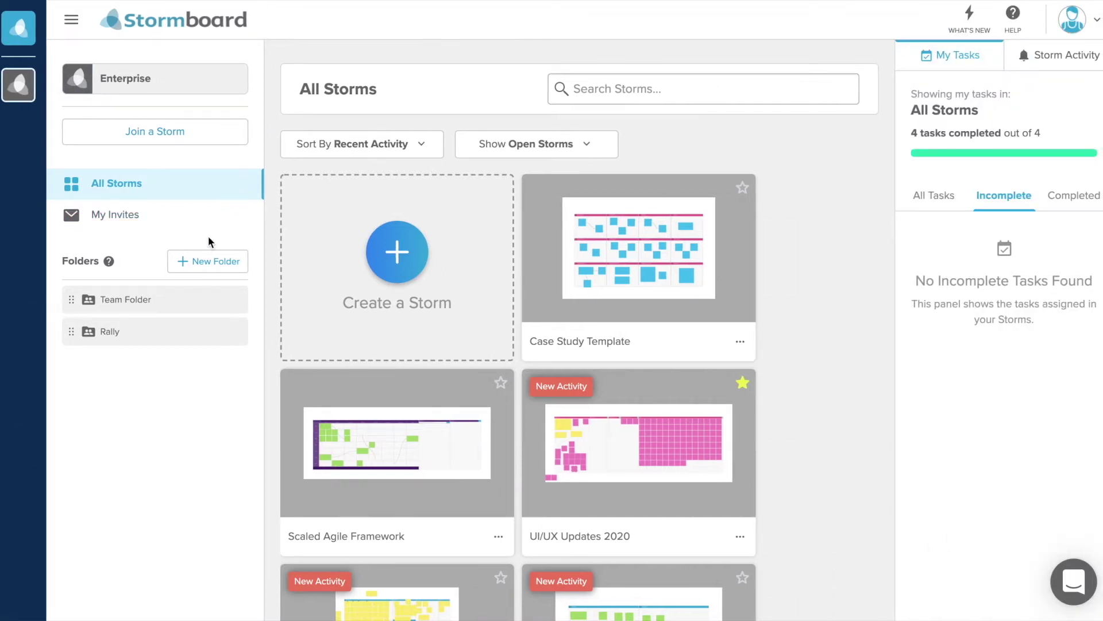
click(200, 266)
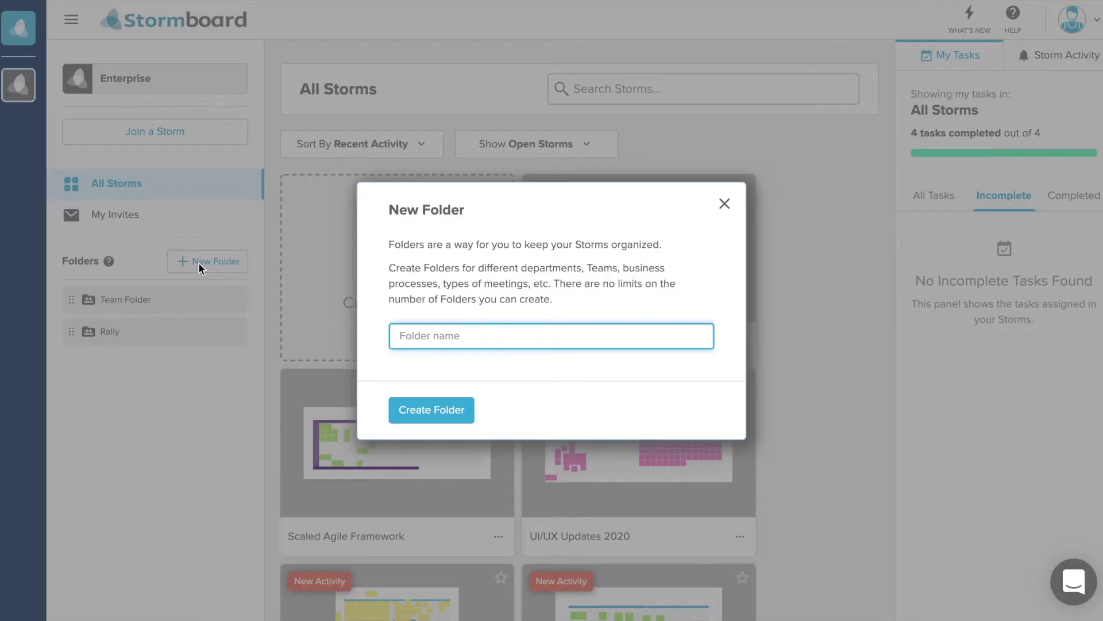
click(448, 338)
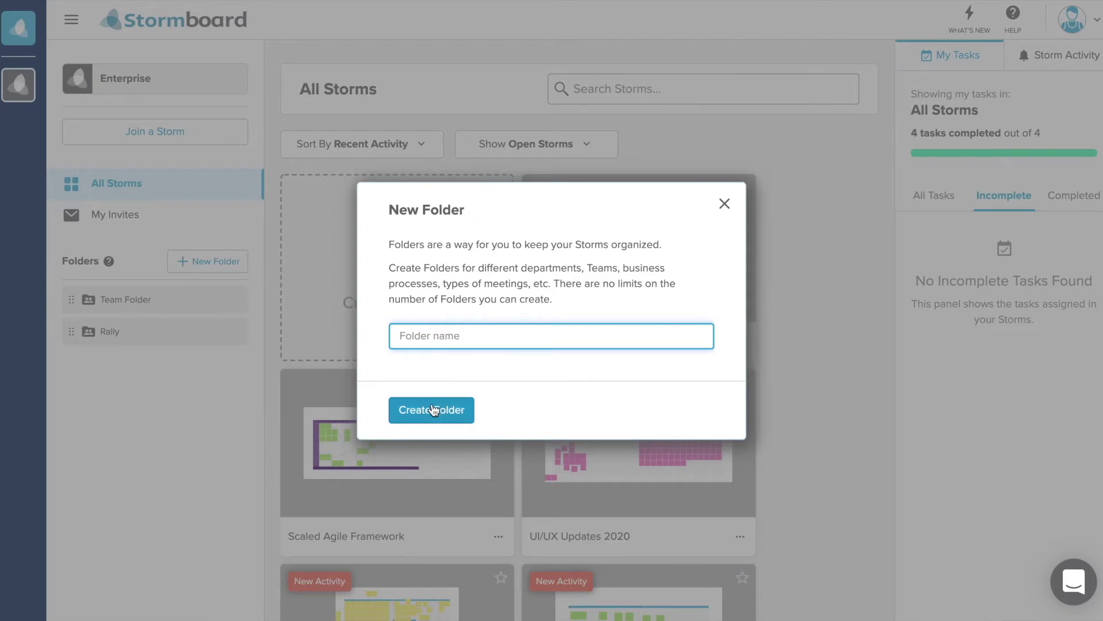
click(723, 205)
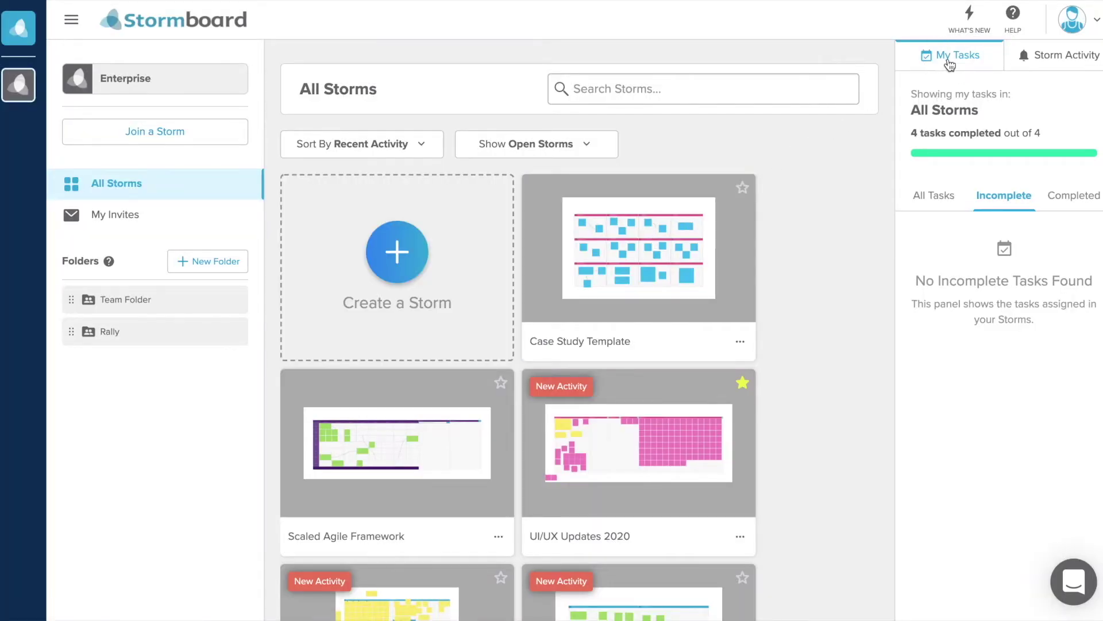
Check assigned tasks under the incomplete and completed filters, then view recent activity across storms
click(941, 191)
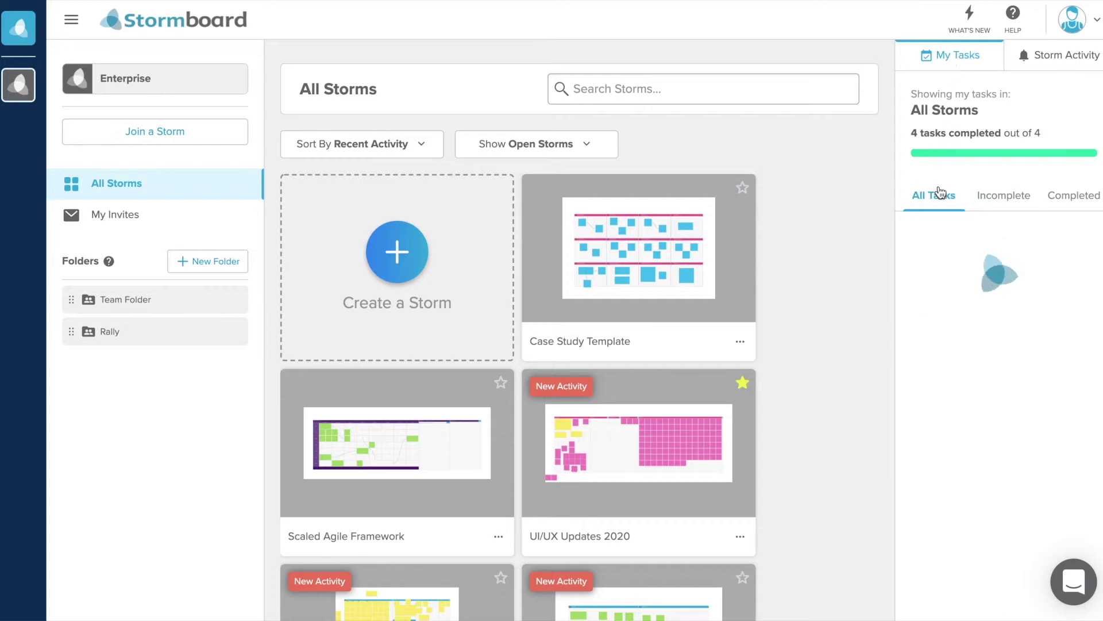
click(993, 202)
click(1066, 201)
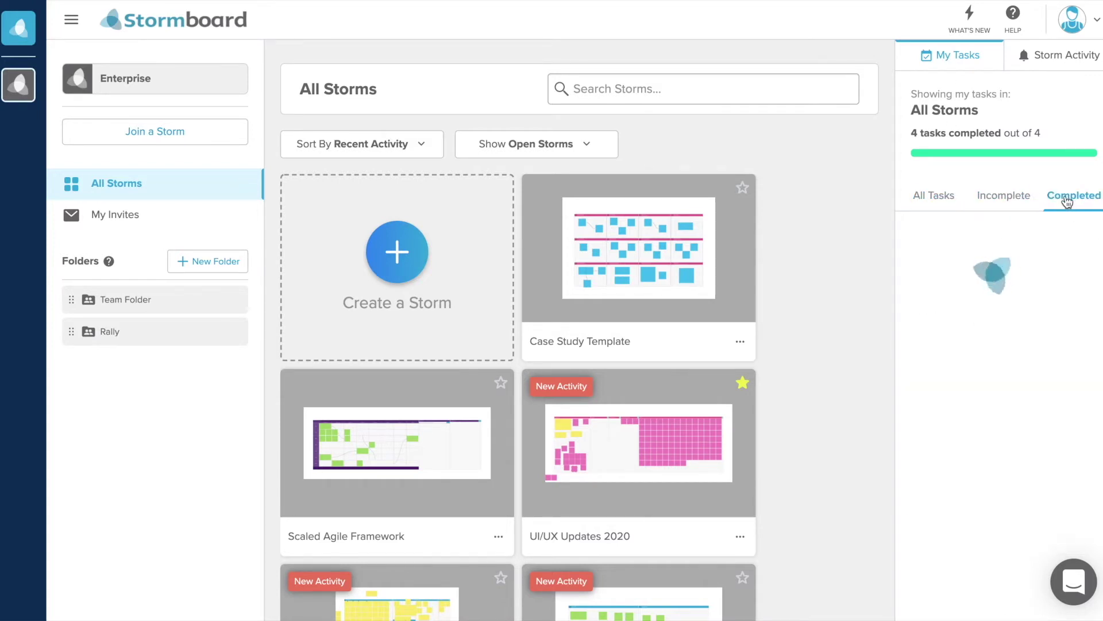
click(1011, 204)
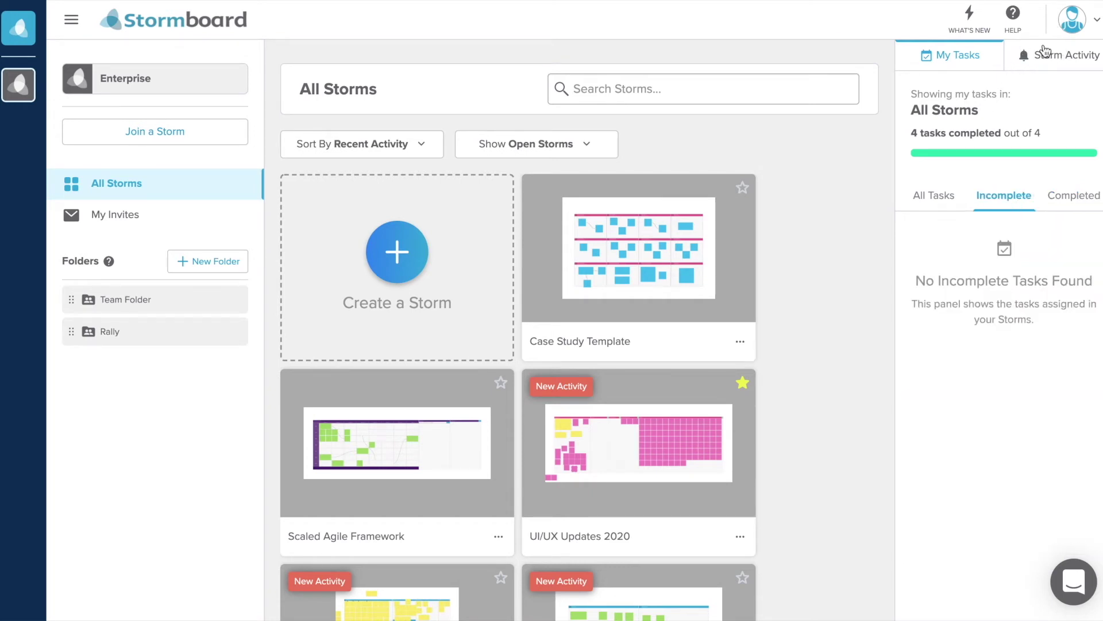
click(1045, 53)
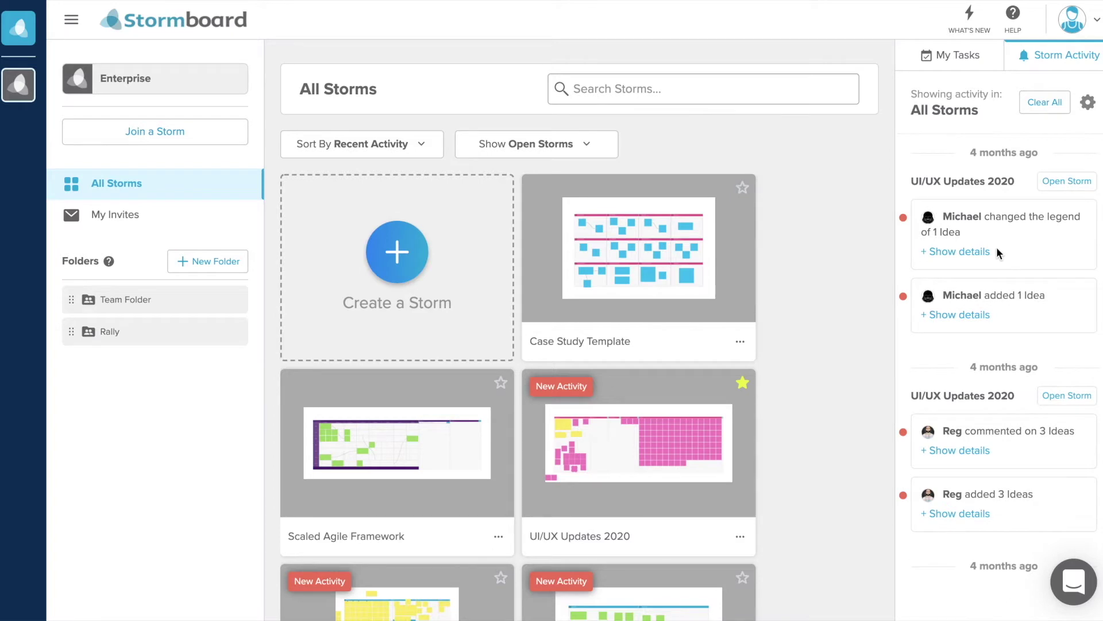
scroll(997, 250, down, 6)
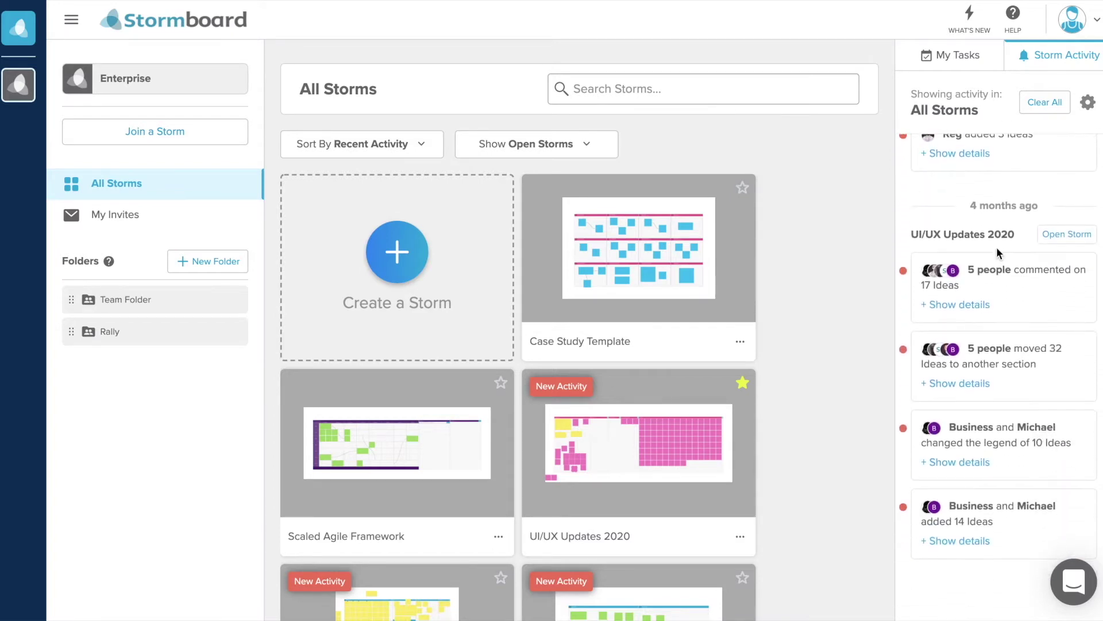
scroll(996, 247, up, 5)
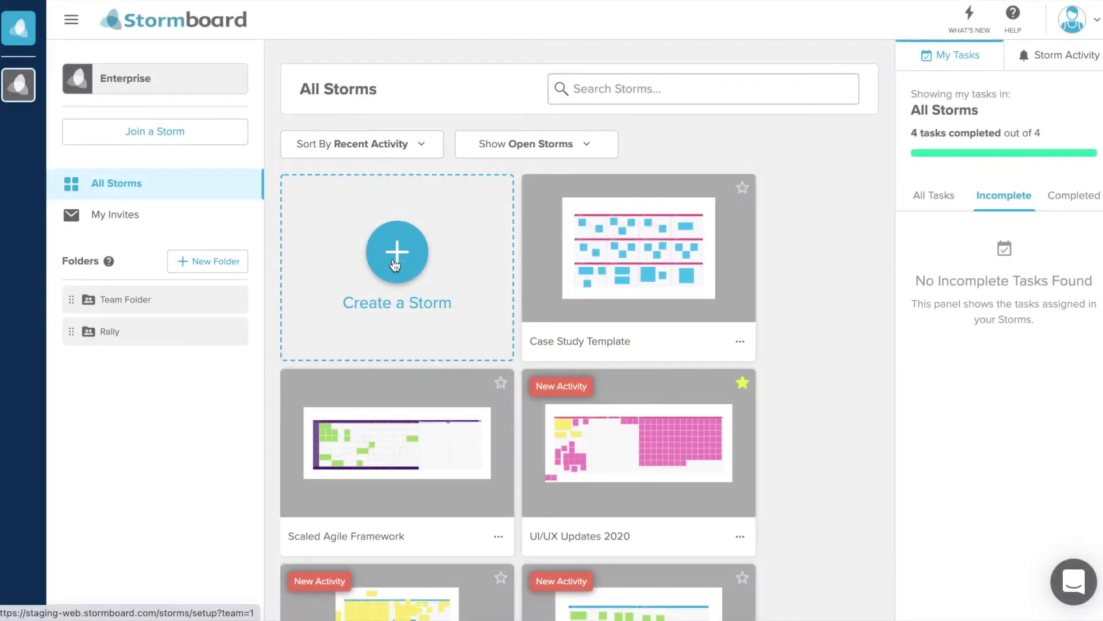
Create a basic team storm named 'Sales Meeting' owned by the Enterprise team
click(395, 266)
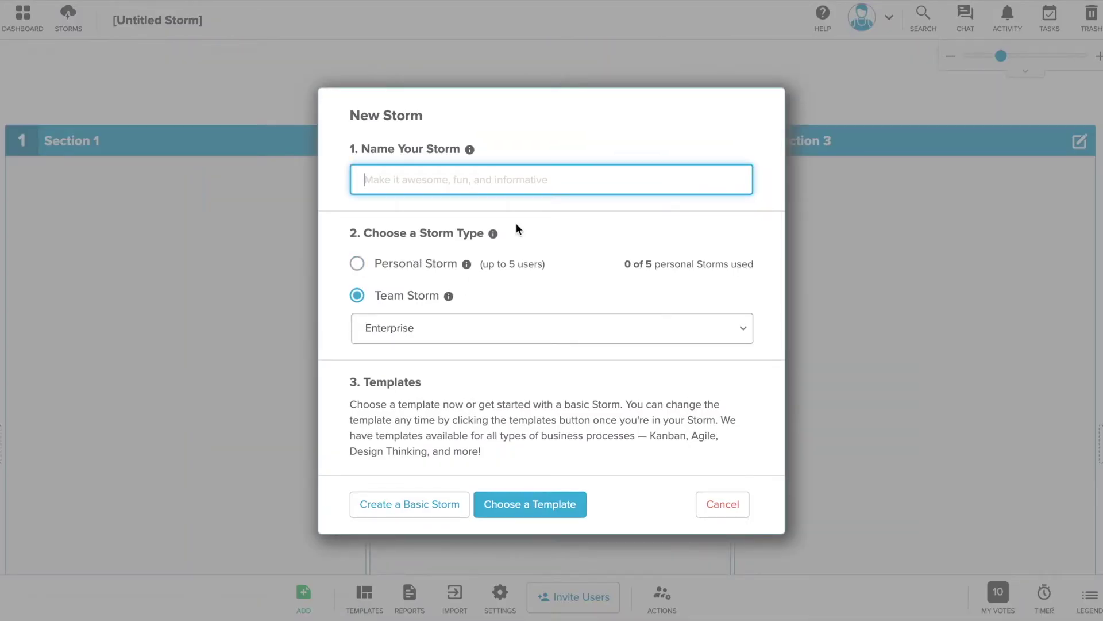
text(Sales Meeting)
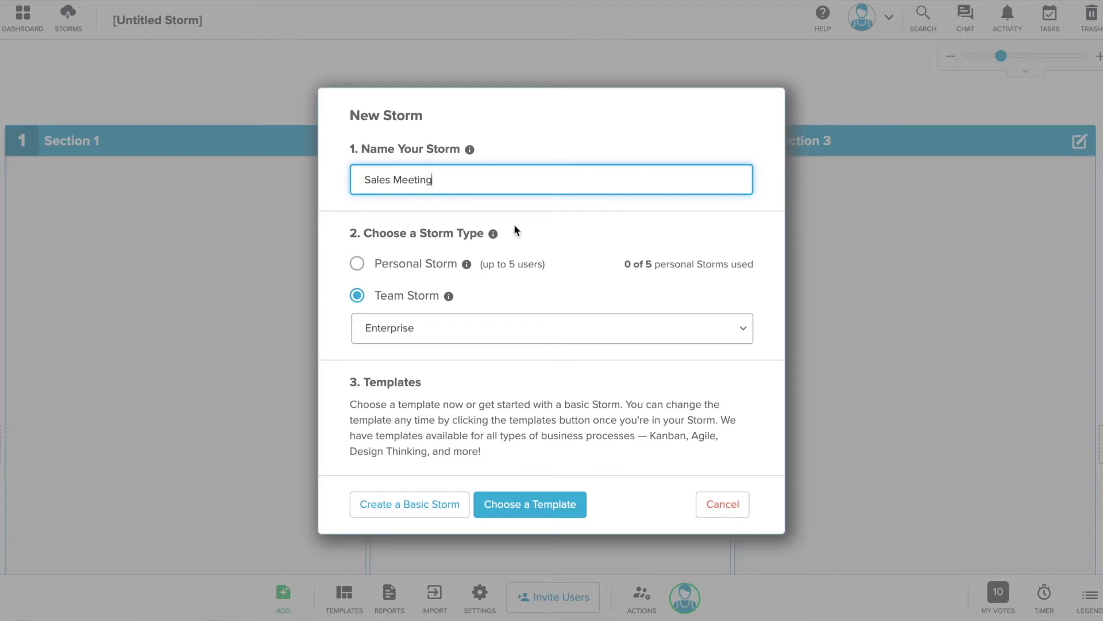
click(364, 266)
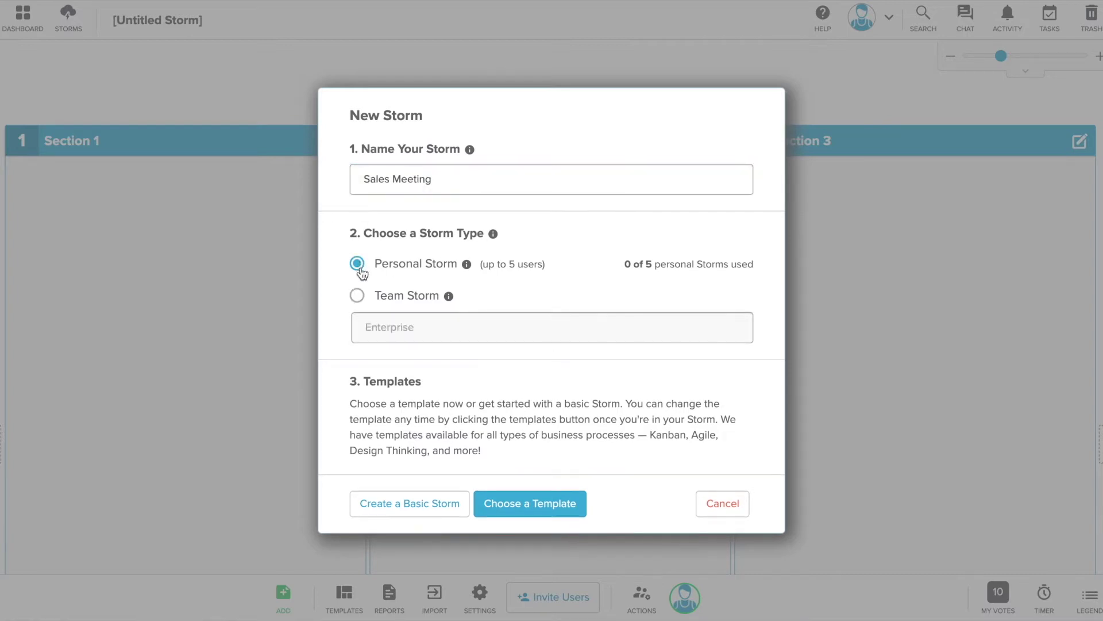
click(358, 295)
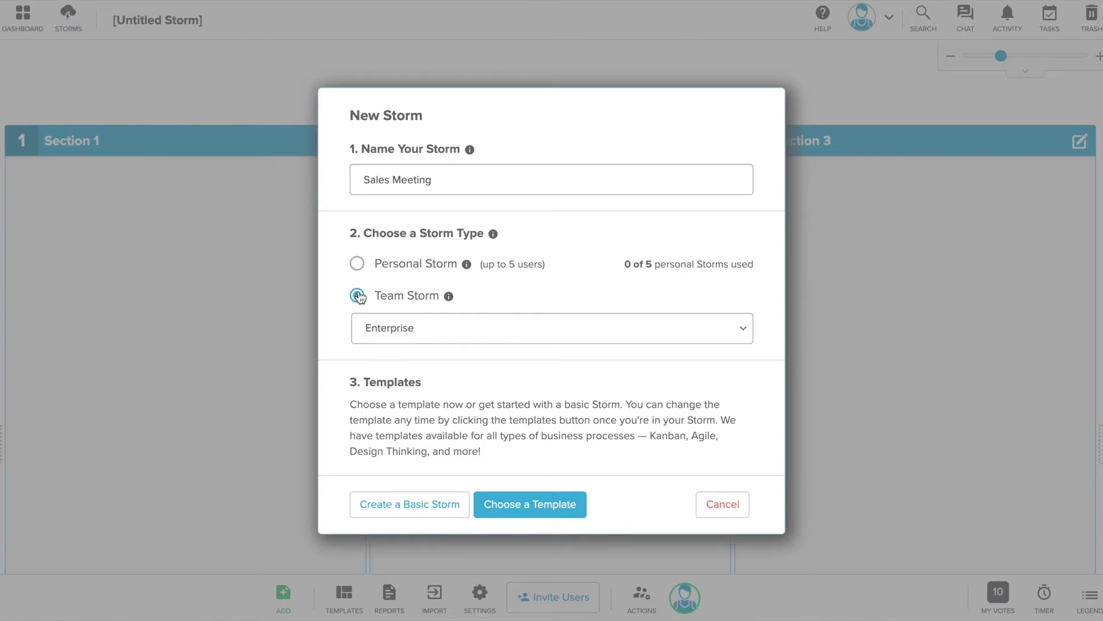
click(444, 323)
click(441, 336)
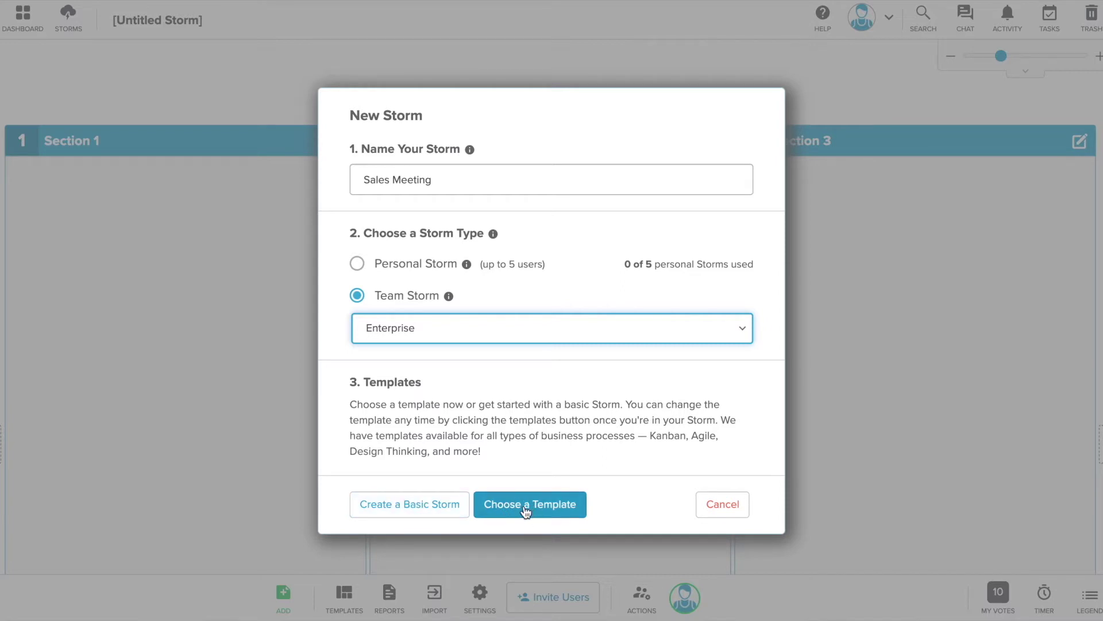
click(426, 512)
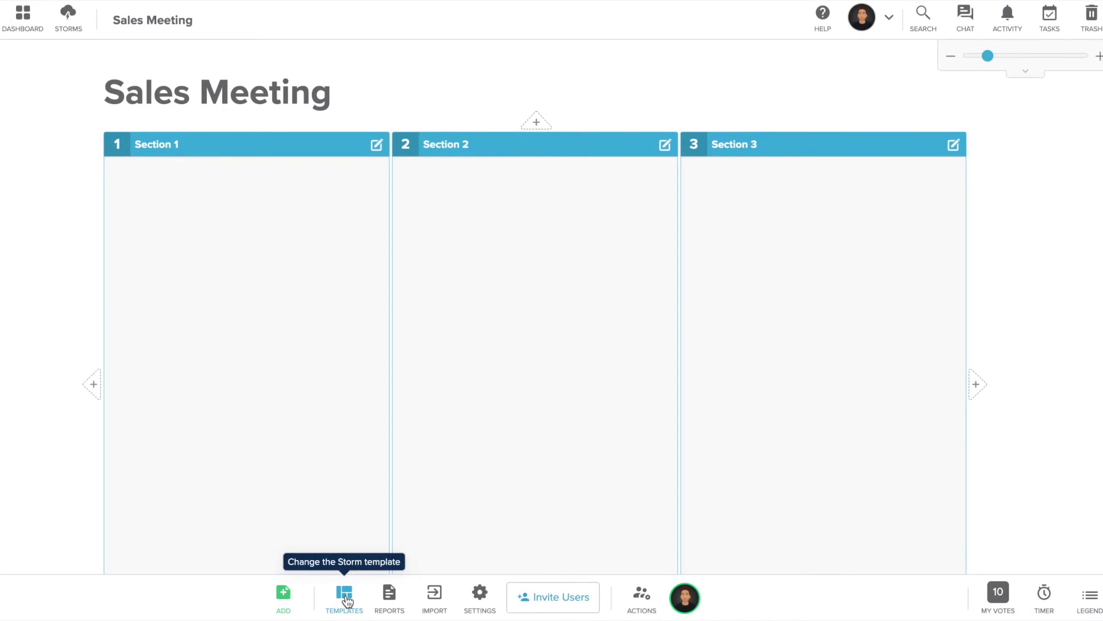
Browse the board templates filtered to Sales teams and searched for 'Sales'
click(347, 600)
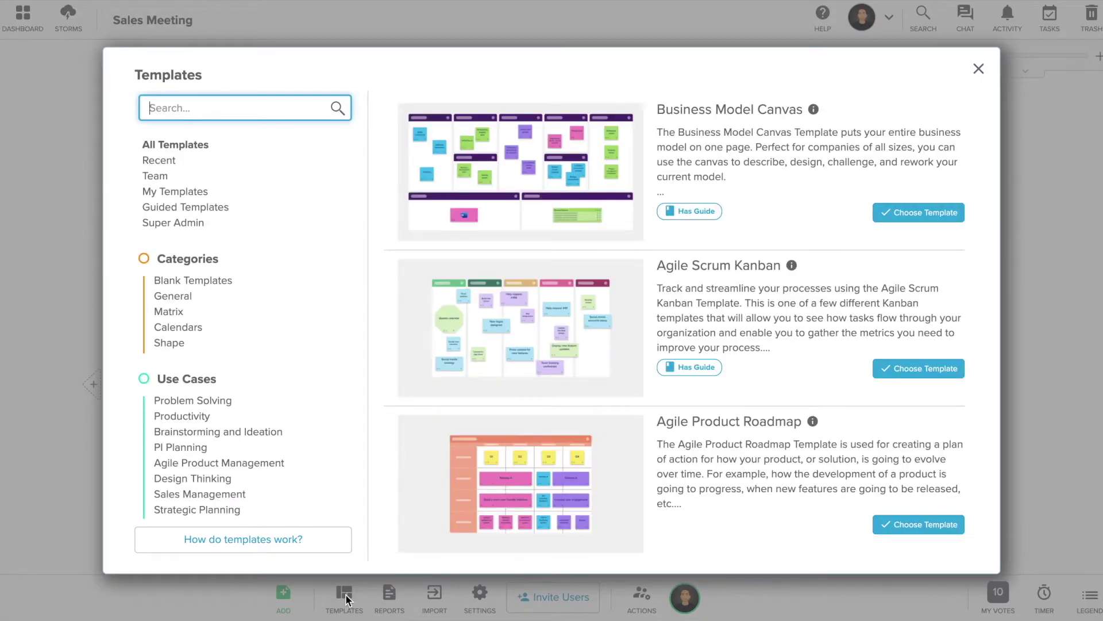
scroll(663, 247, down, 5)
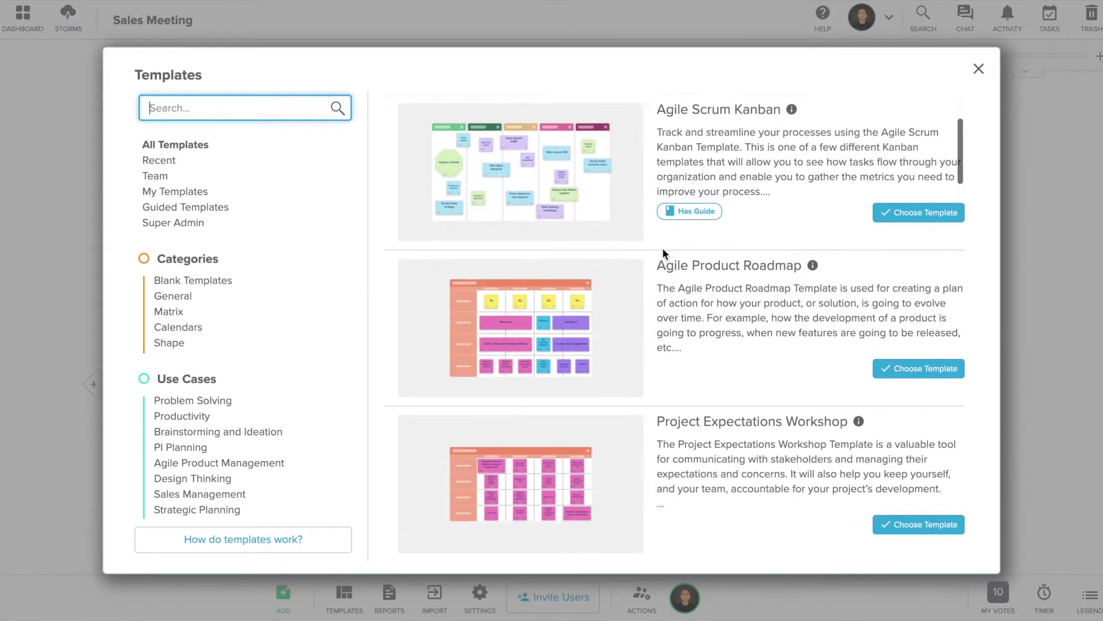
scroll(663, 251, down, 10)
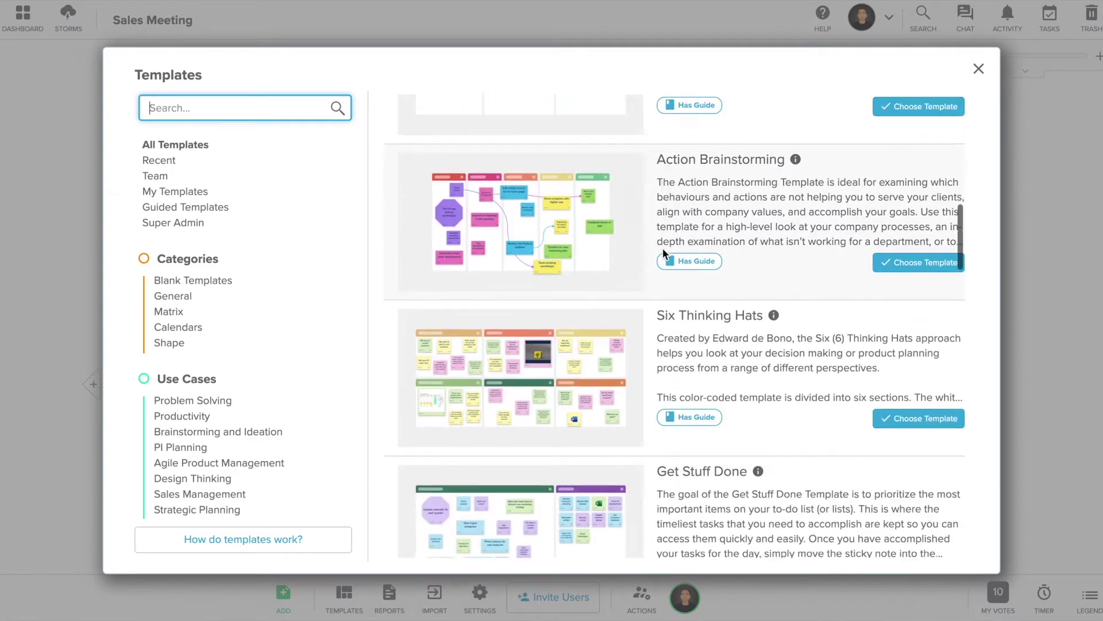
scroll(221, 266, down, 5)
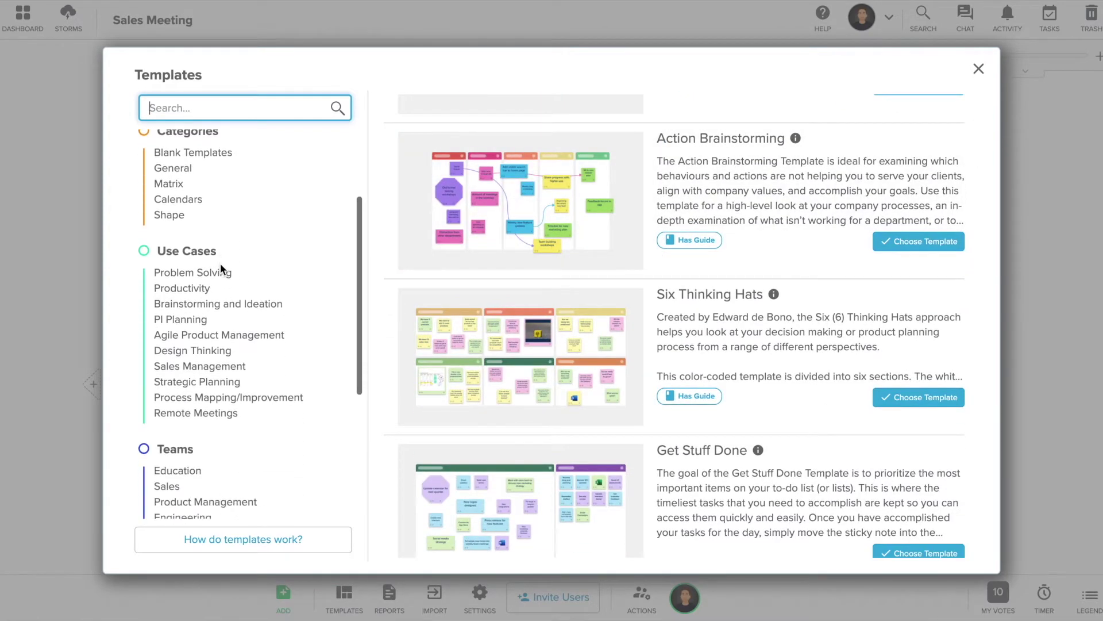
click(167, 354)
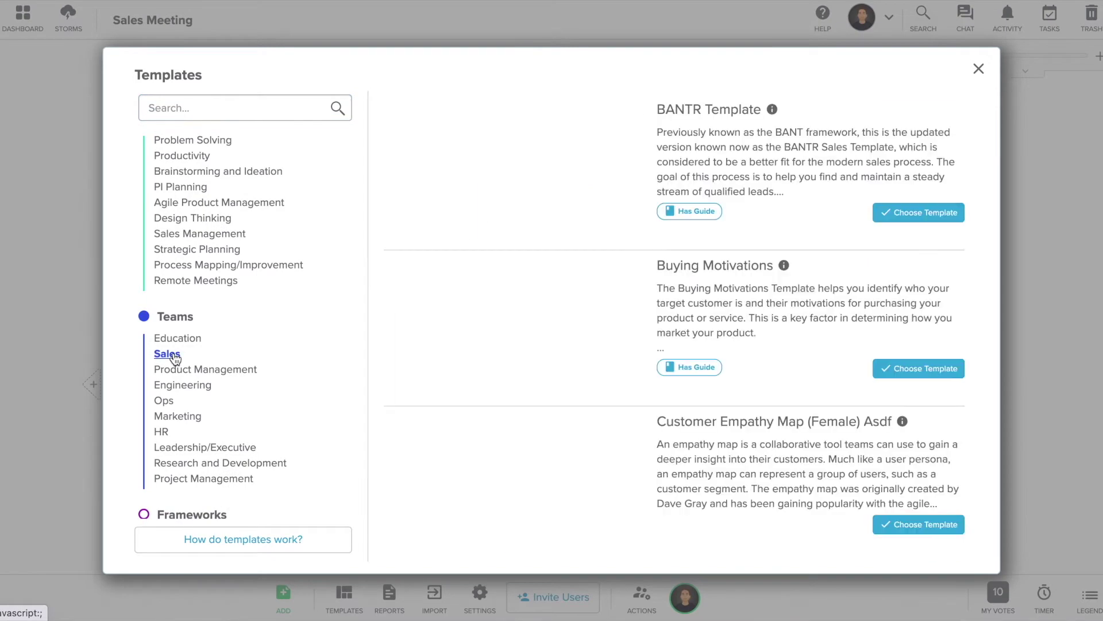
scroll(610, 389, down, 9)
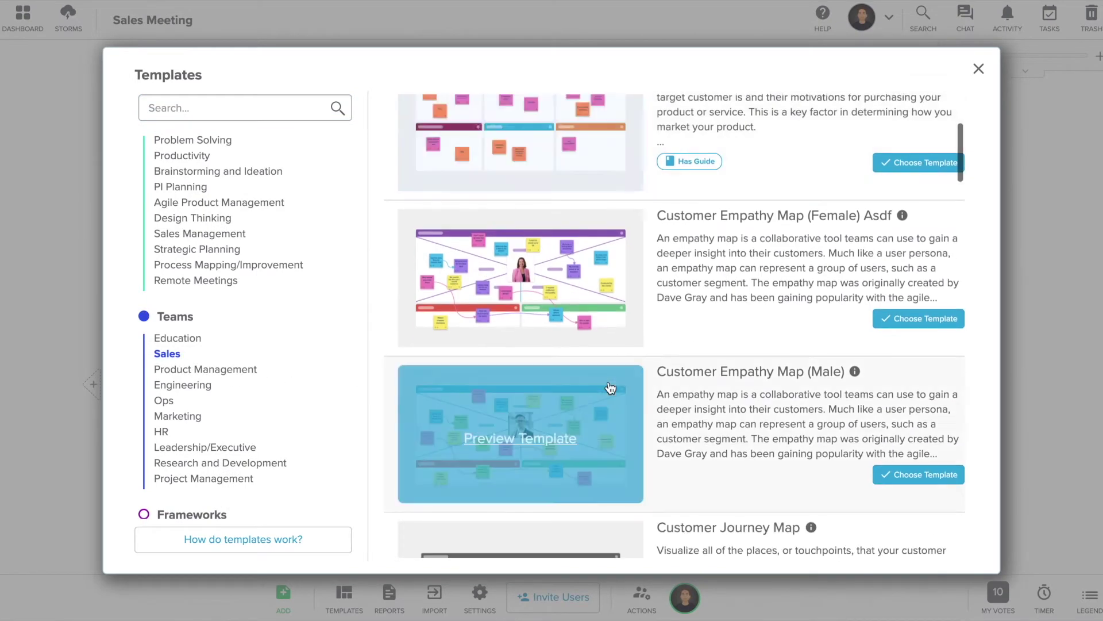
scroll(610, 388, down, 5)
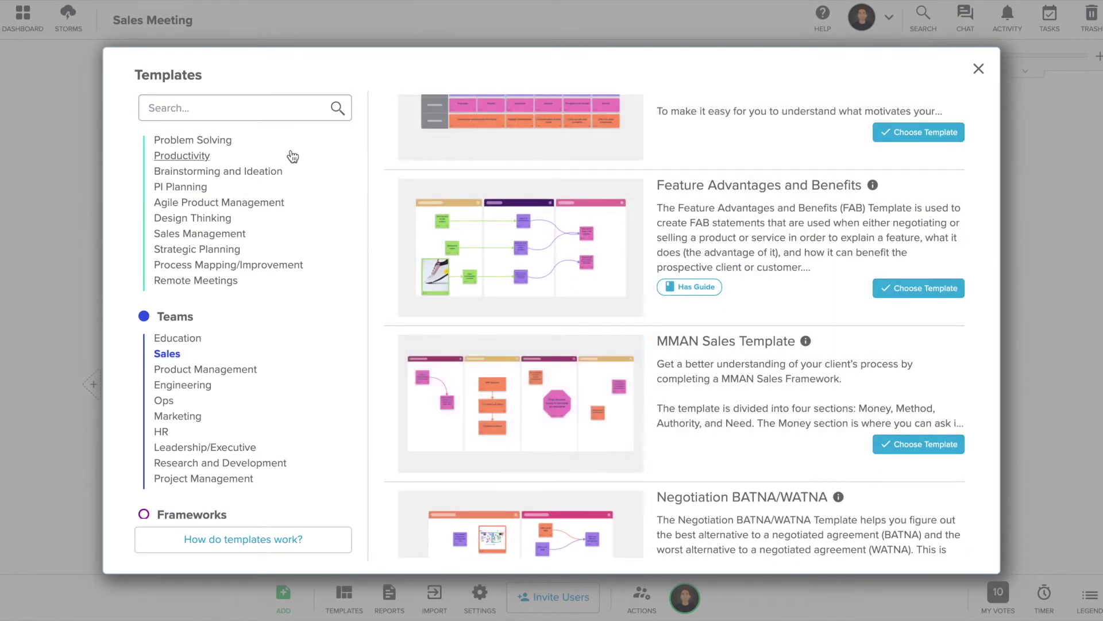
click(269, 111)
text(S)
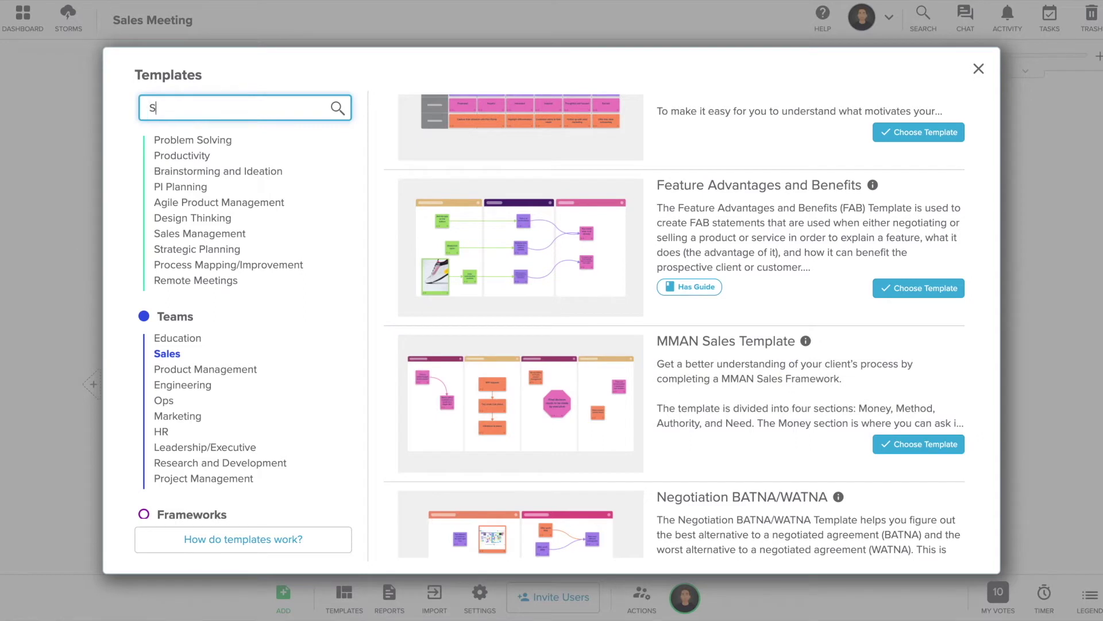
text(ales)
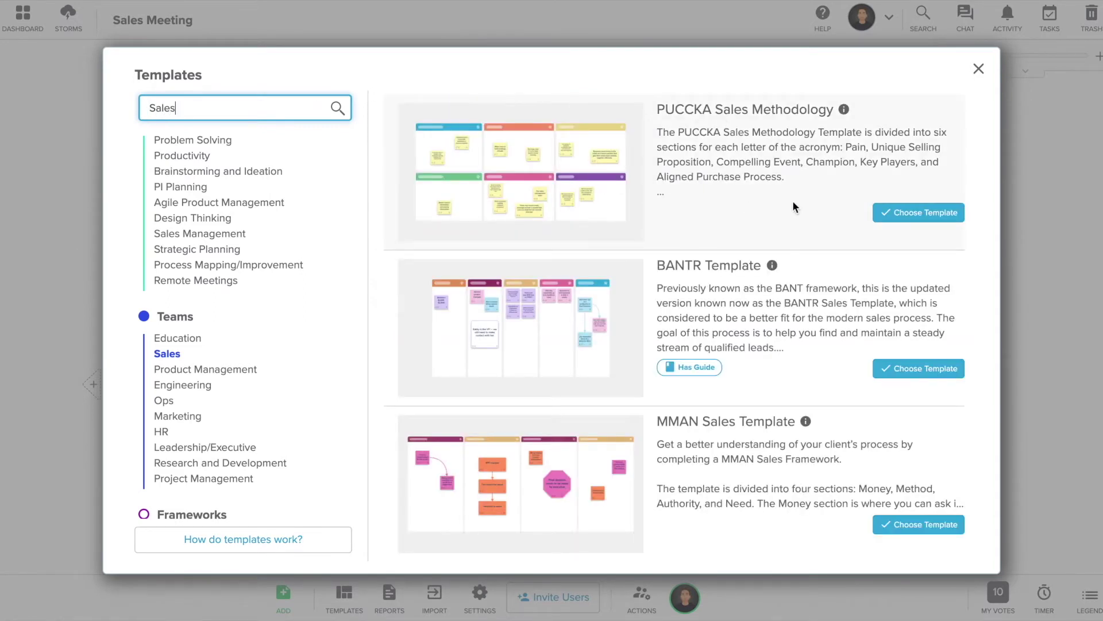
Apply the PUCCKA Sales Methodology template and zoom out to show all six sections
click(535, 170)
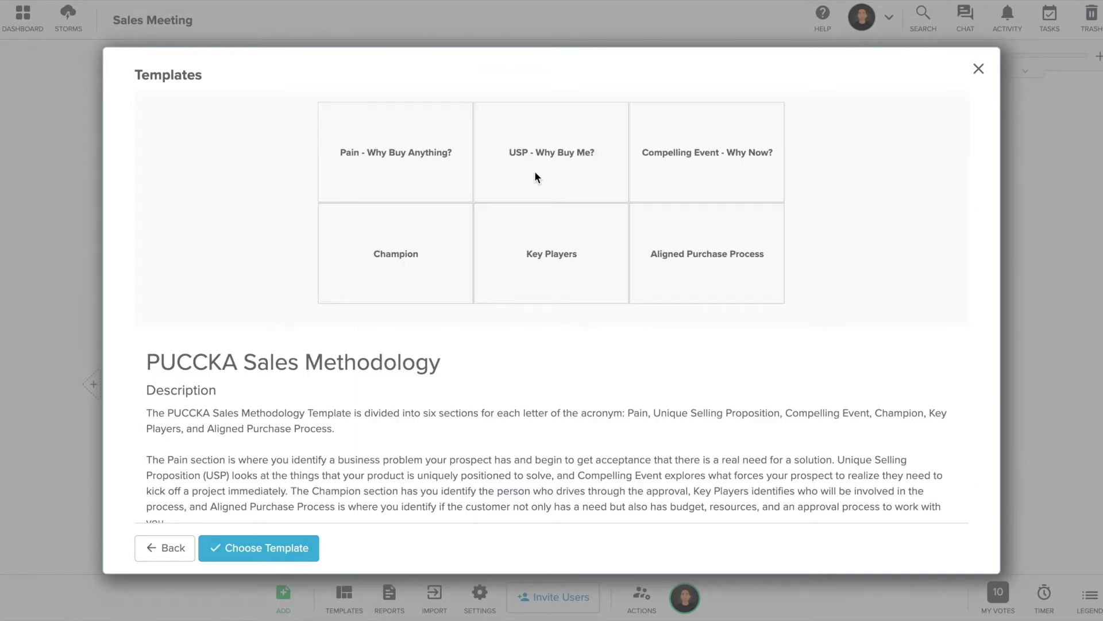
scroll(461, 438, down, 1)
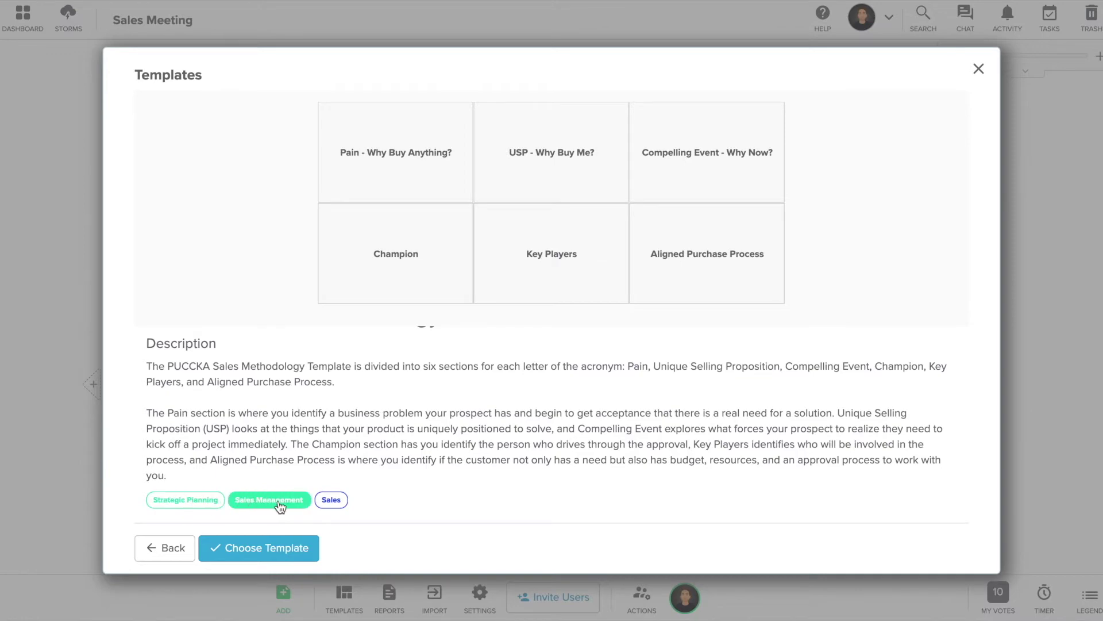
click(263, 553)
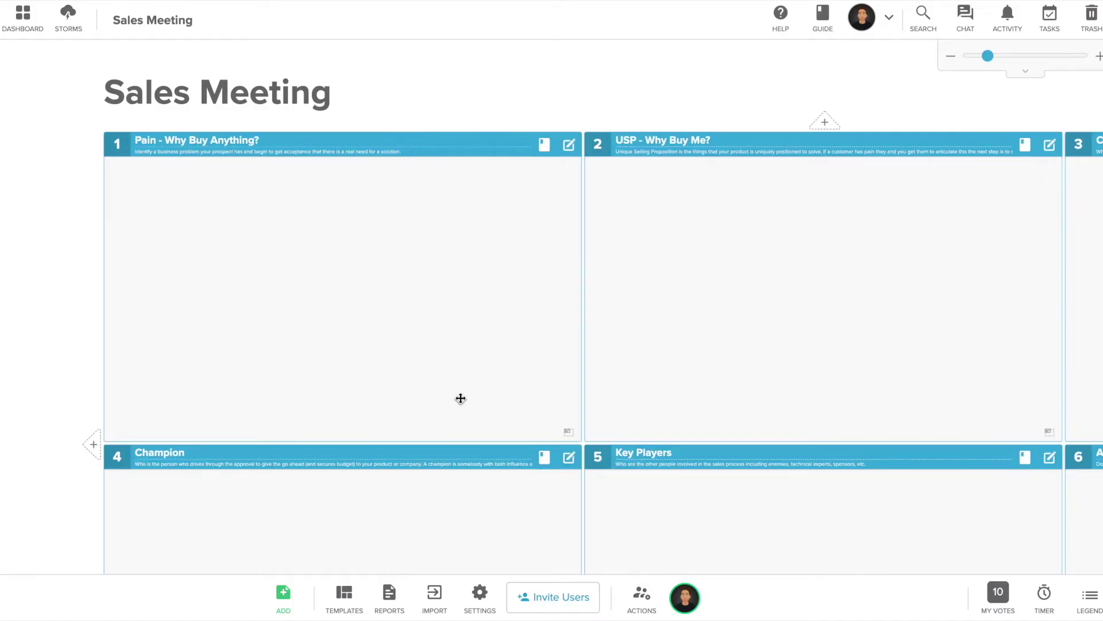
right_click(461, 398)
click(992, 59)
click(981, 58)
drag(980, 57, 976, 57)
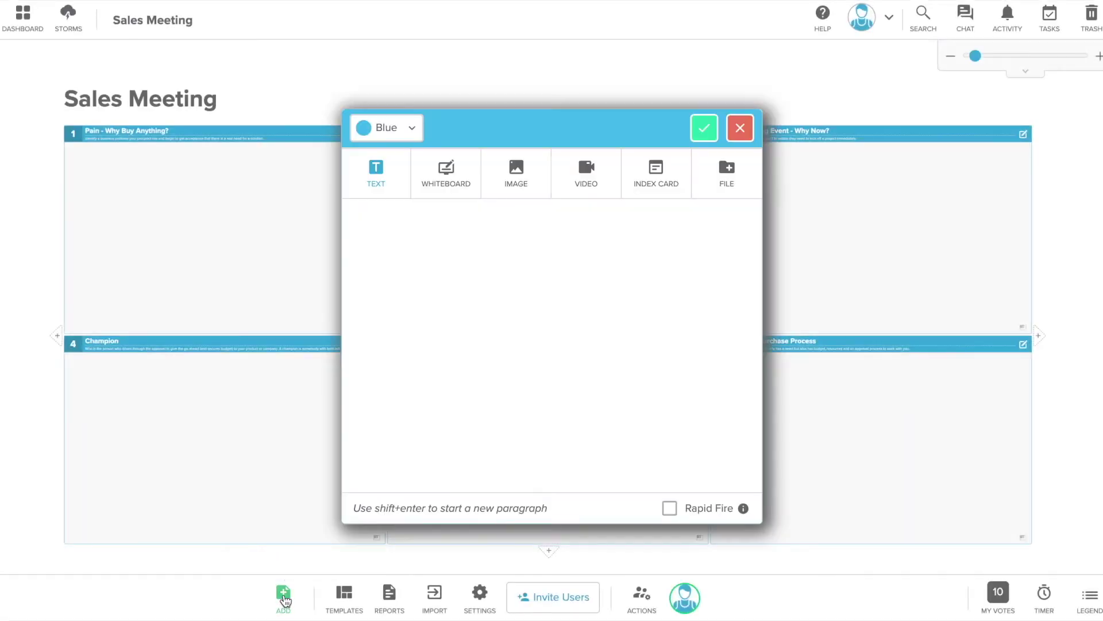
Add a purple note 'This meeting occurs every Monday' and move it into the Pain section
click(411, 127)
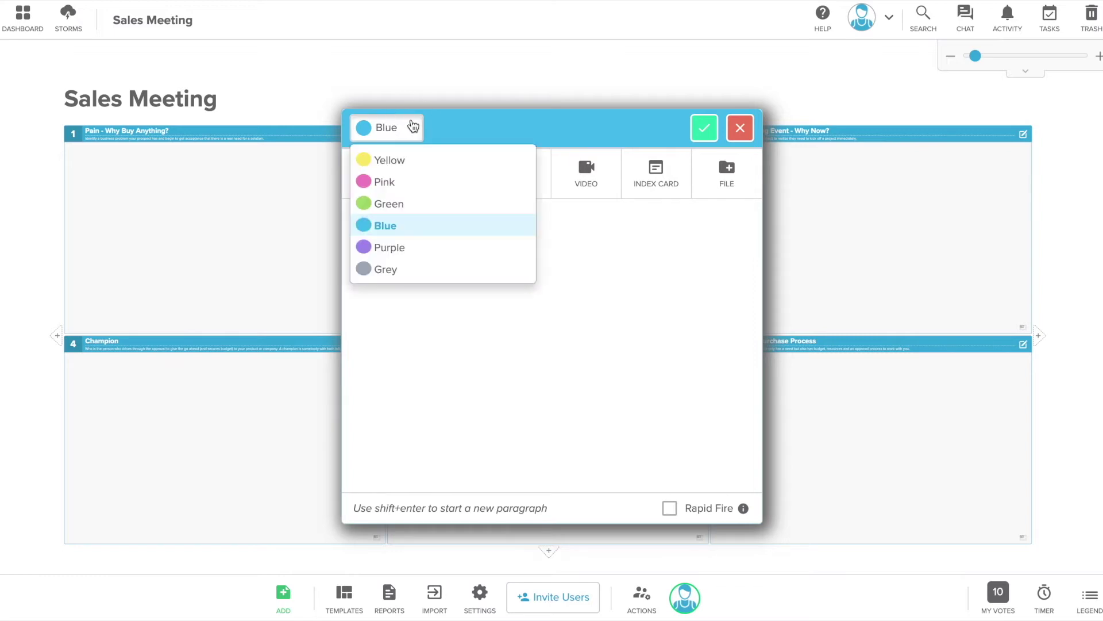
click(390, 247)
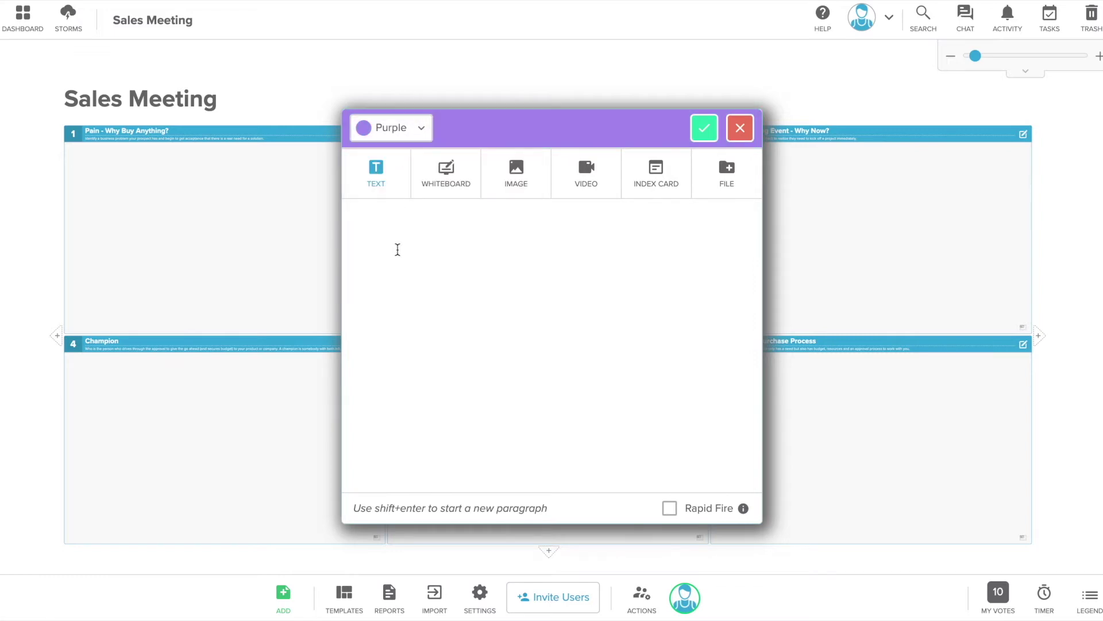
text(This meet)
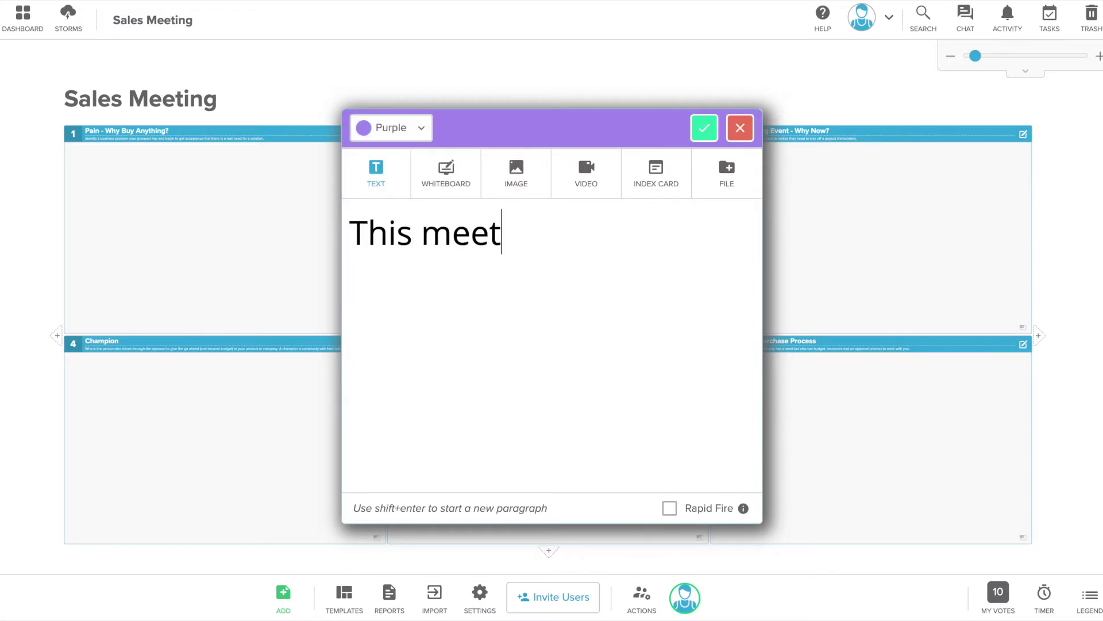
text(ing occurs )
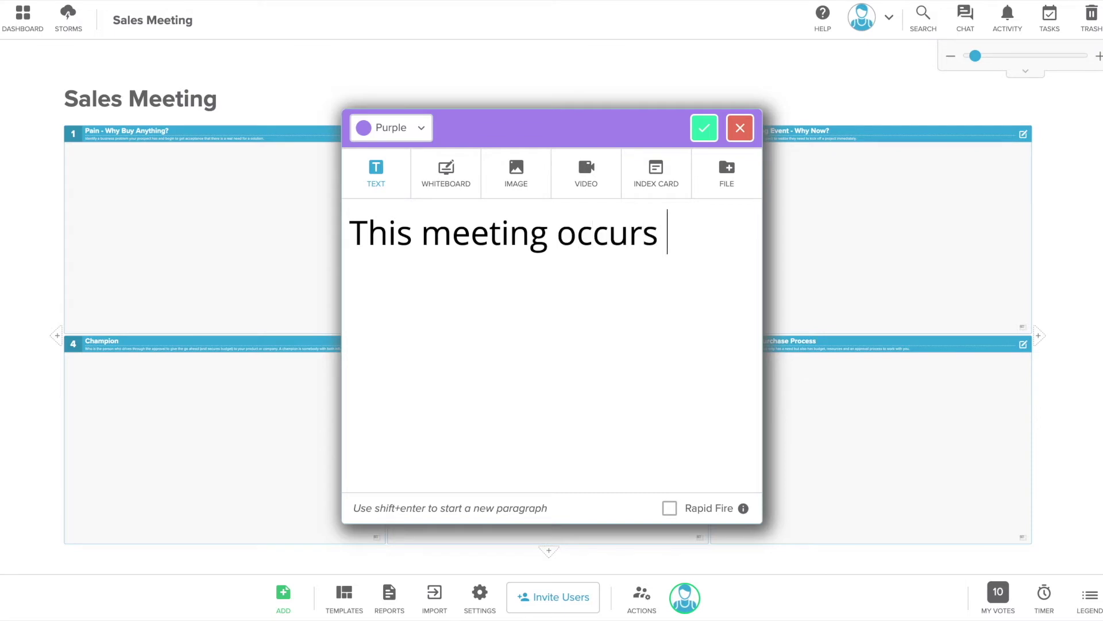
text(every mon)
key(BackSpace)
key(BackSpace)
key(BackSpace)
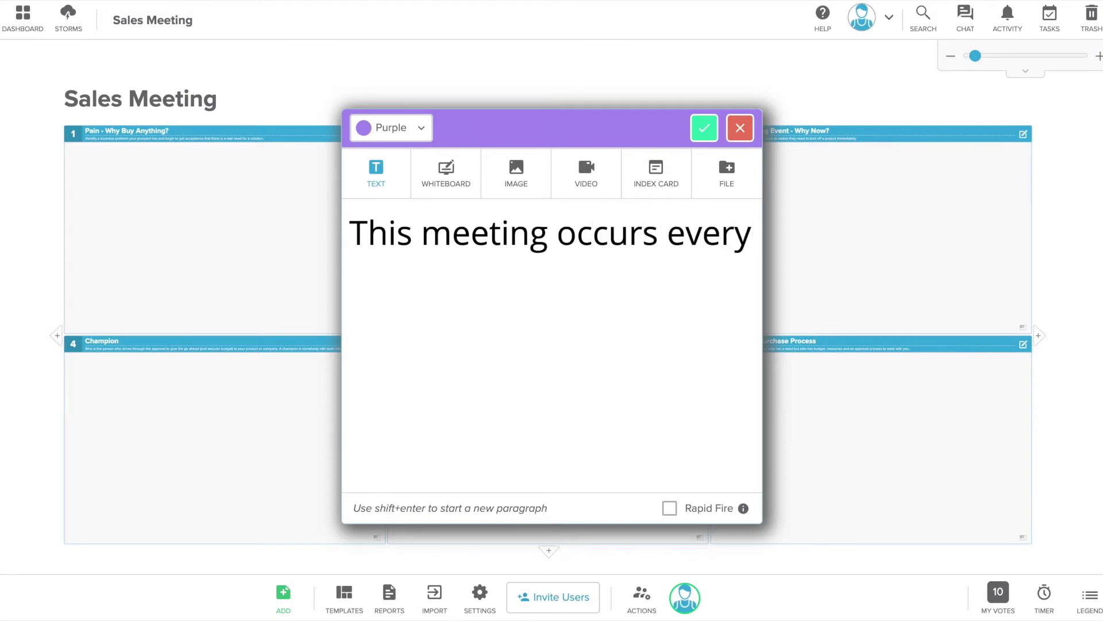
text(Monday)
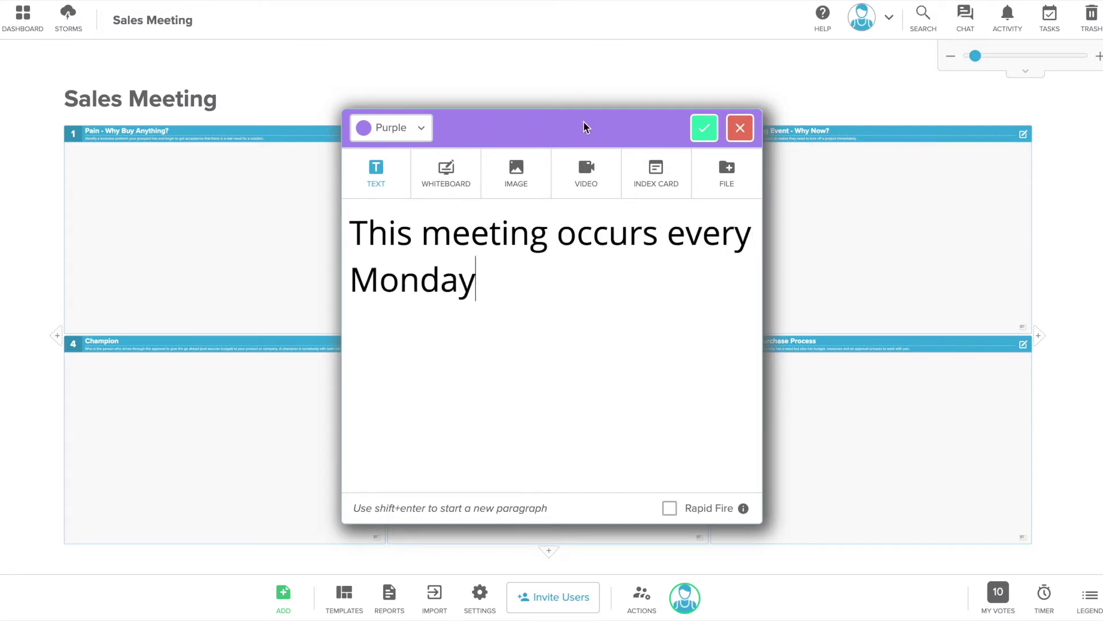
click(704, 128)
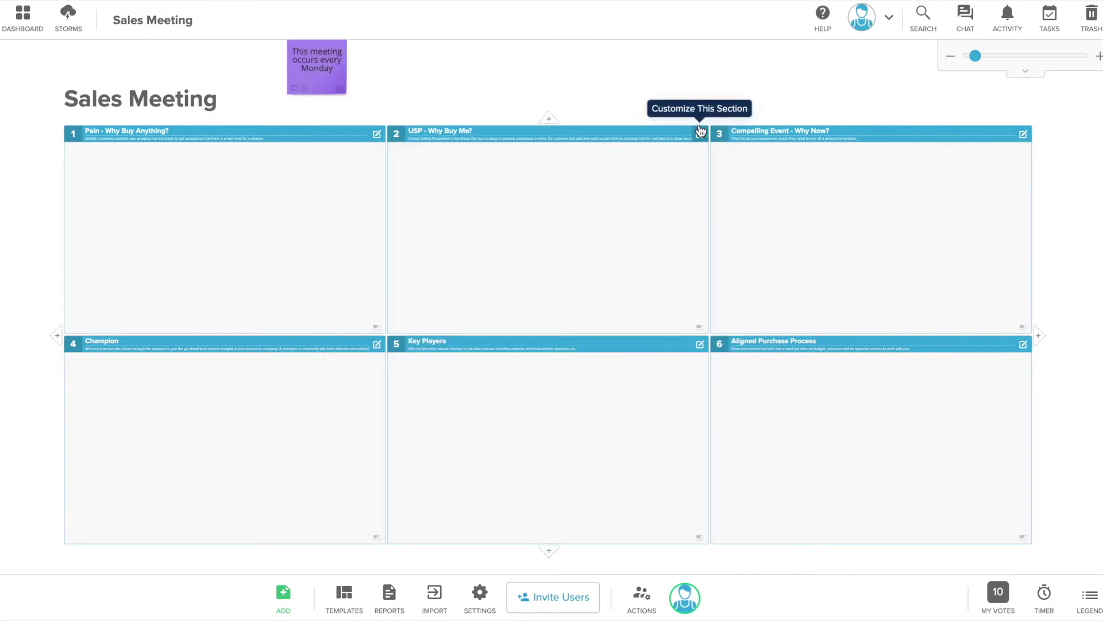
drag(554, 106, 119, 197)
Add a second note 'Look over new leads' directly inside the Pain section
double_click(204, 195)
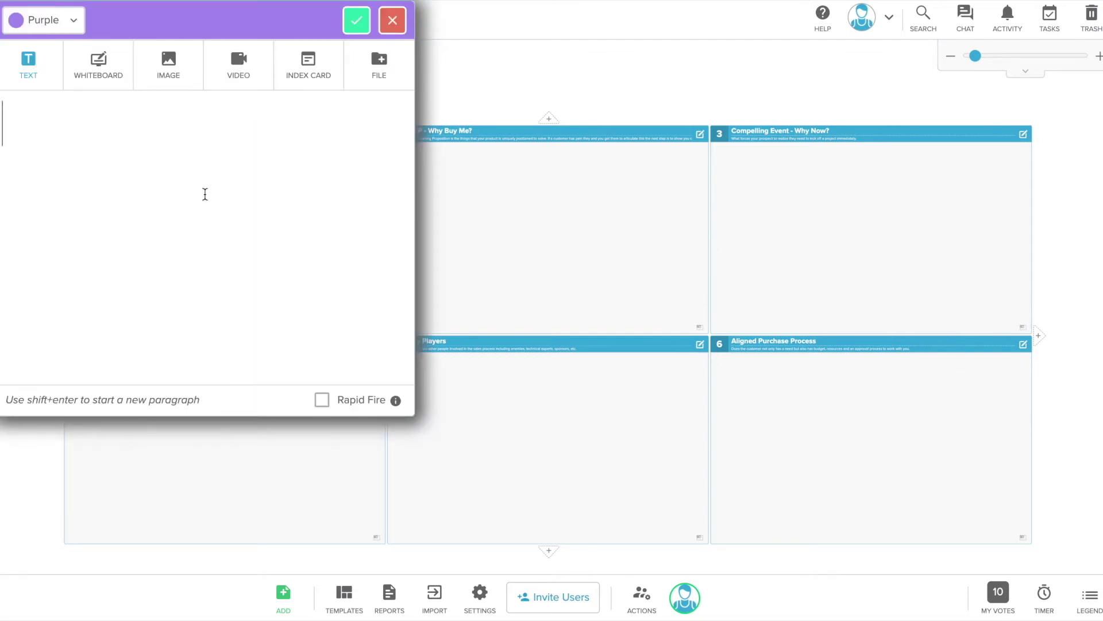
text(Look over)
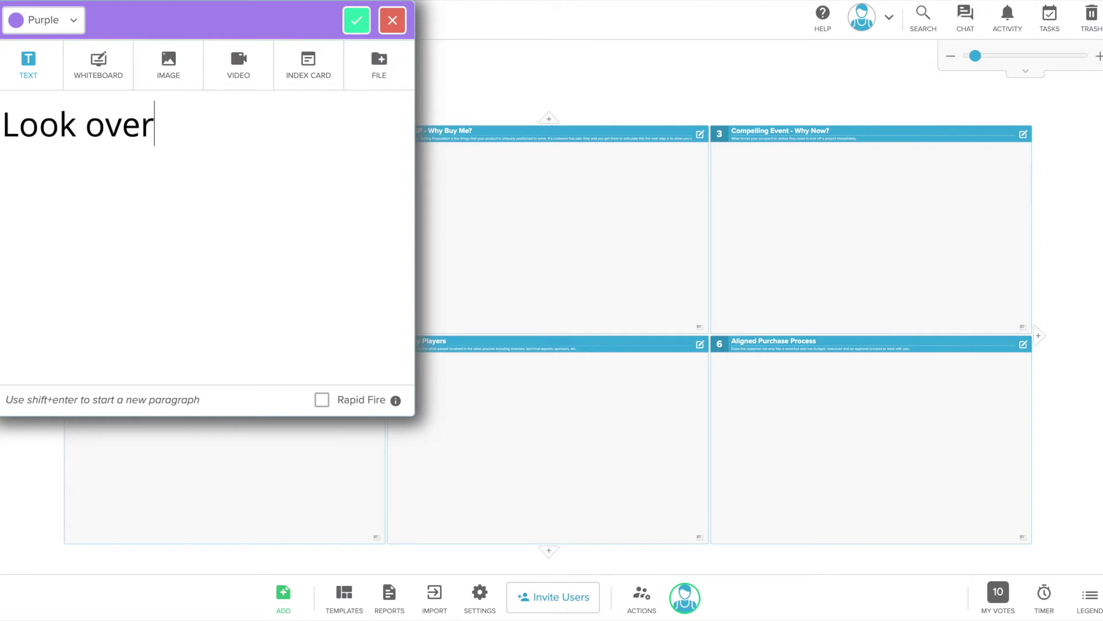
text( new leads)
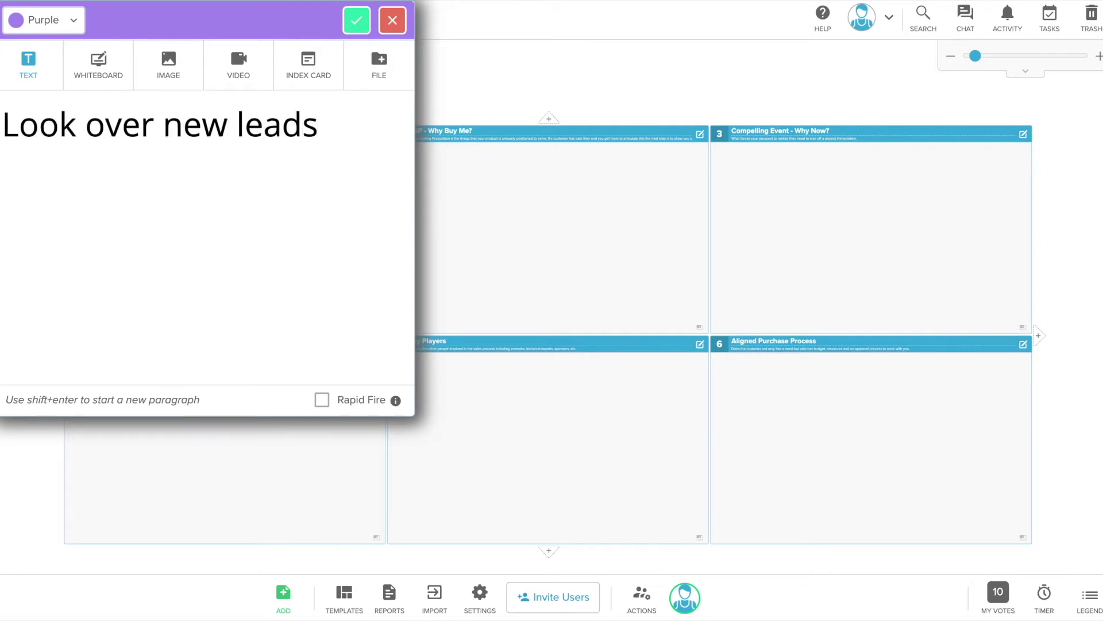
key(Return)
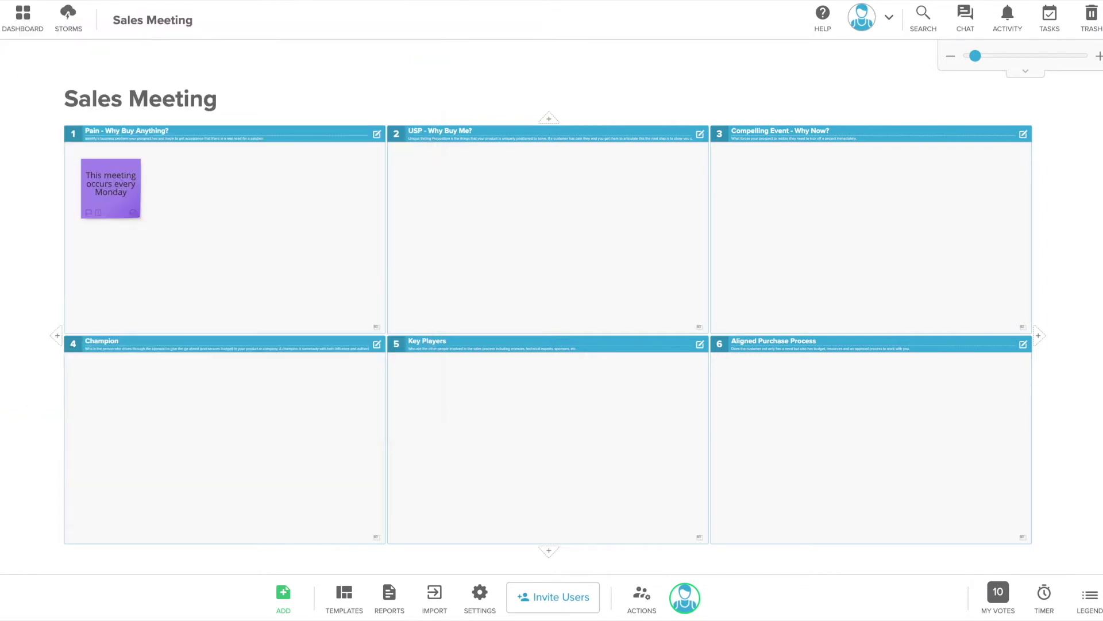
click(210, 188)
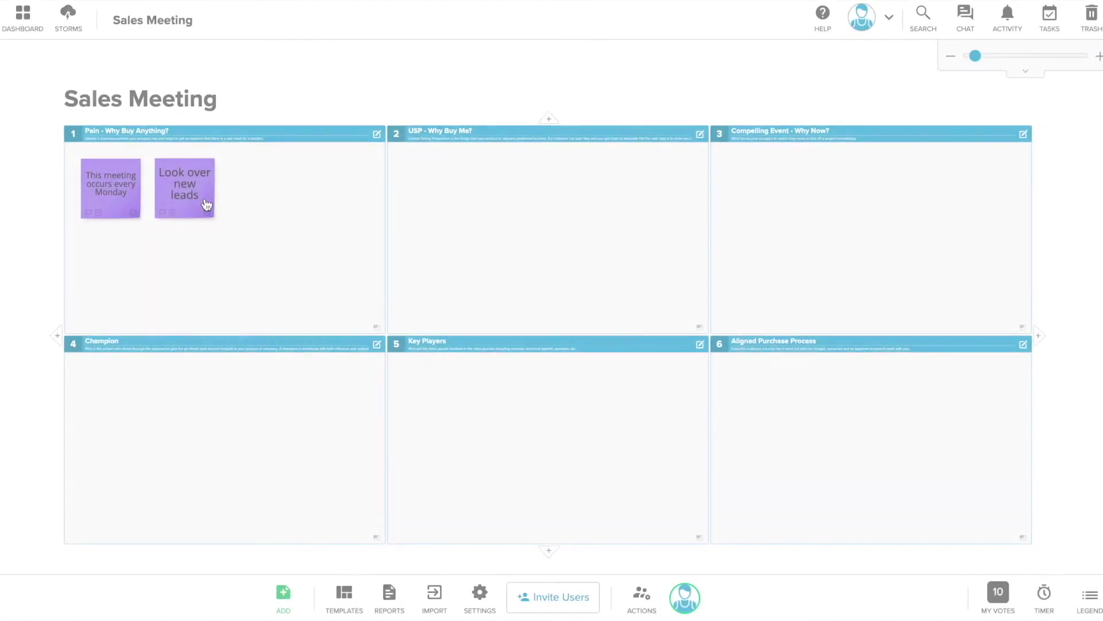
Edit the leads note to read 'Look over new leads — outbound messaging' and save it
right_click(207, 204)
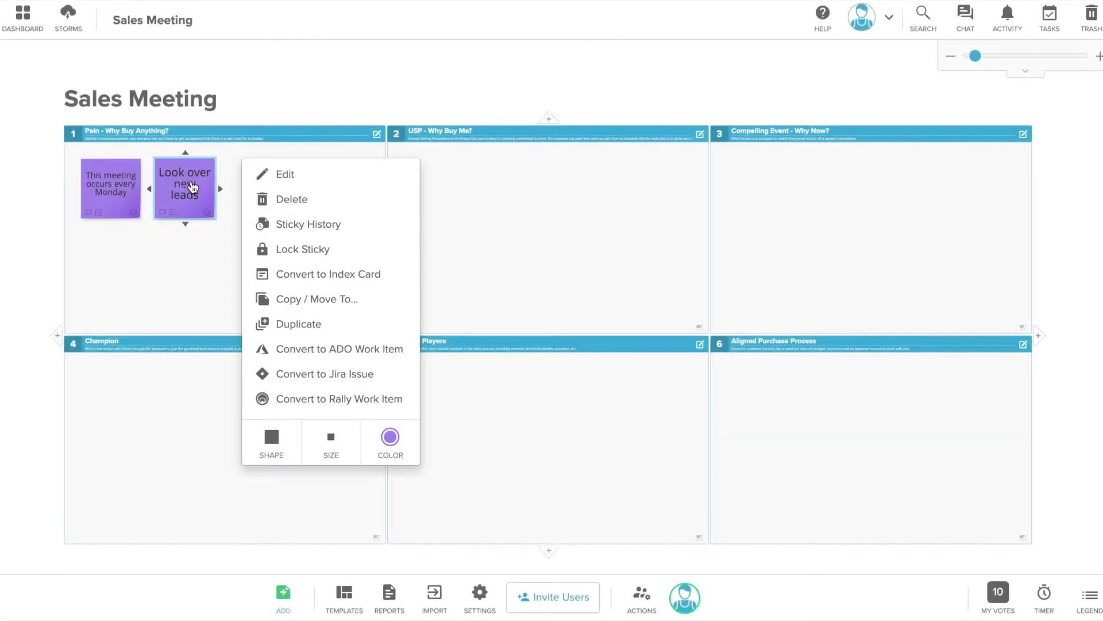
click(255, 185)
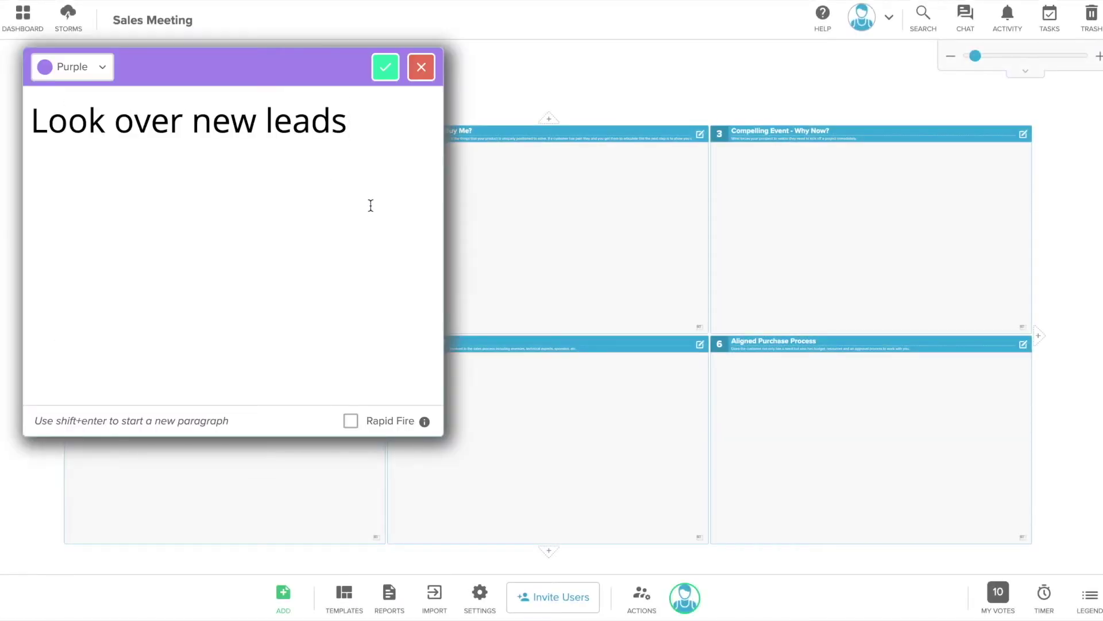
text(outb)
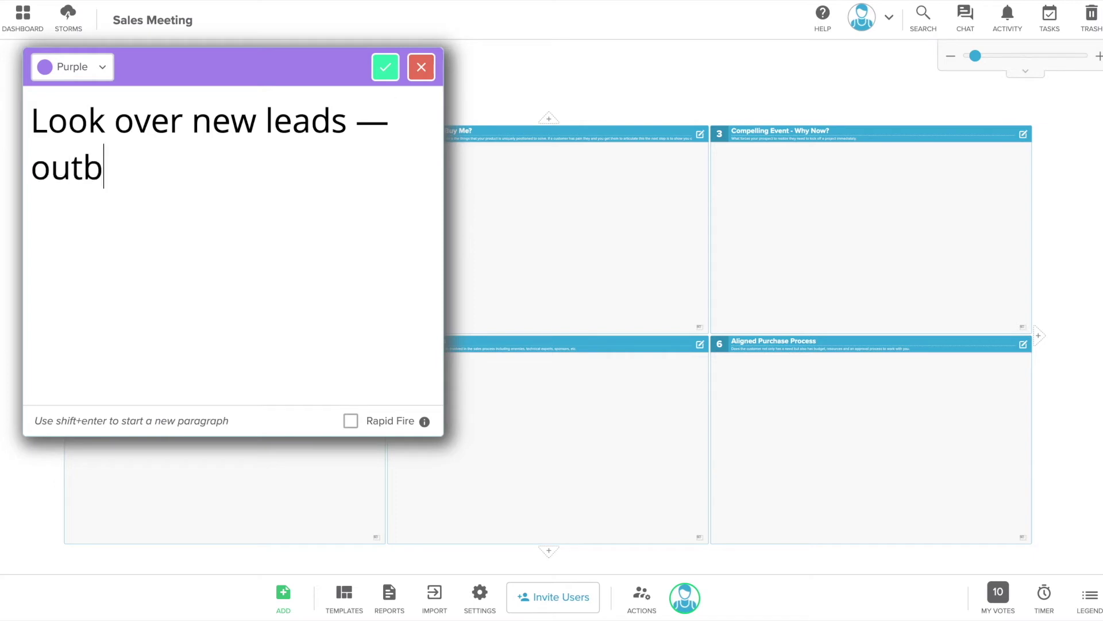
text(ound messe)
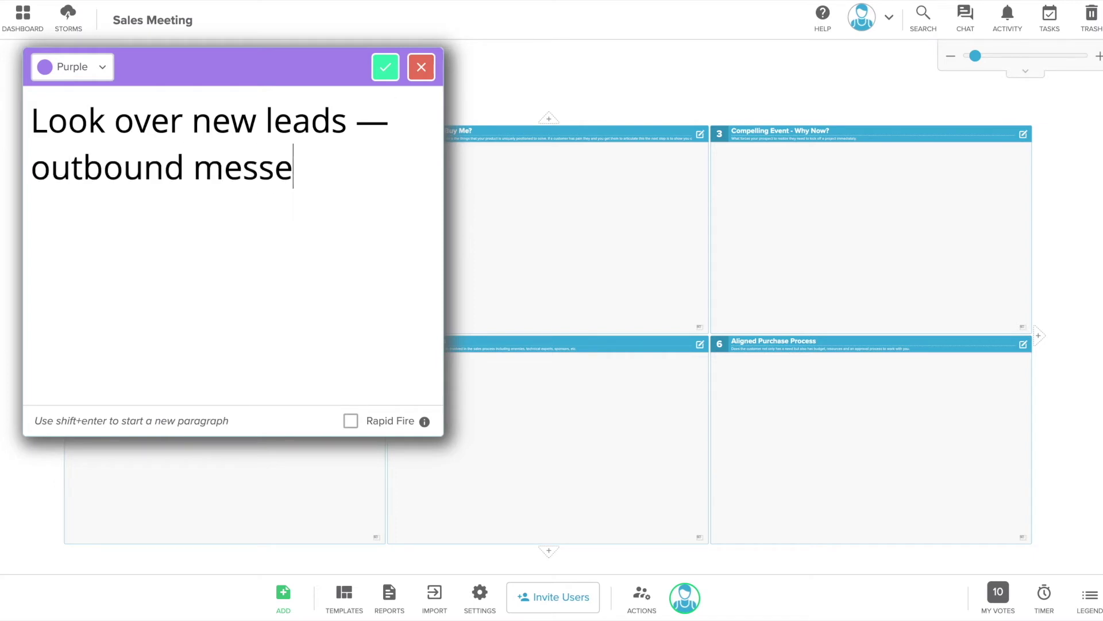
key(BackSpace)
text(aging)
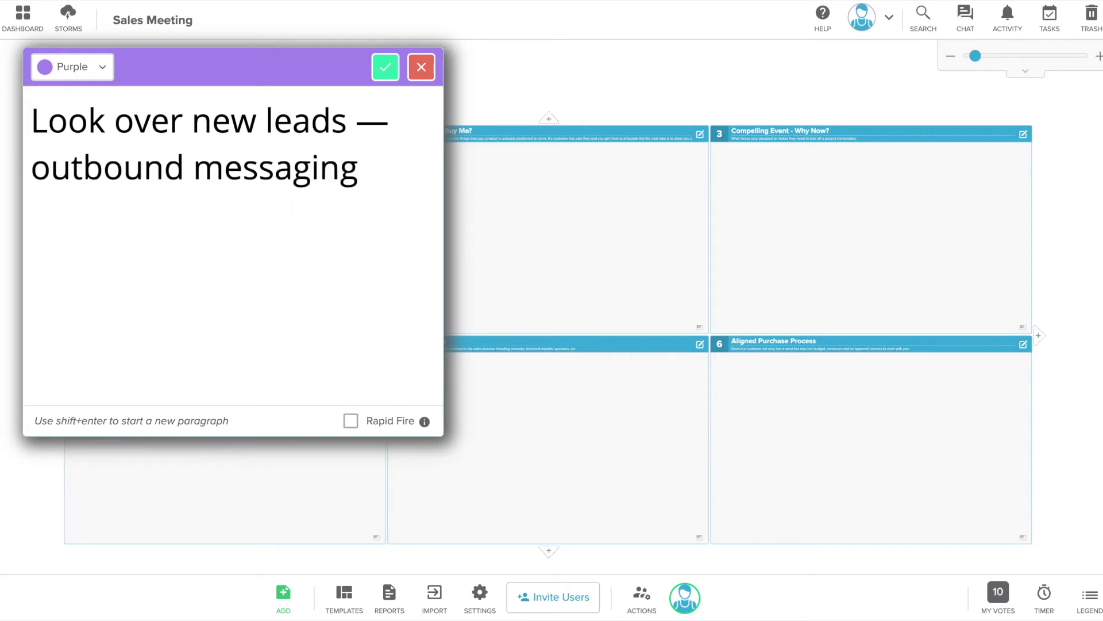
click(384, 67)
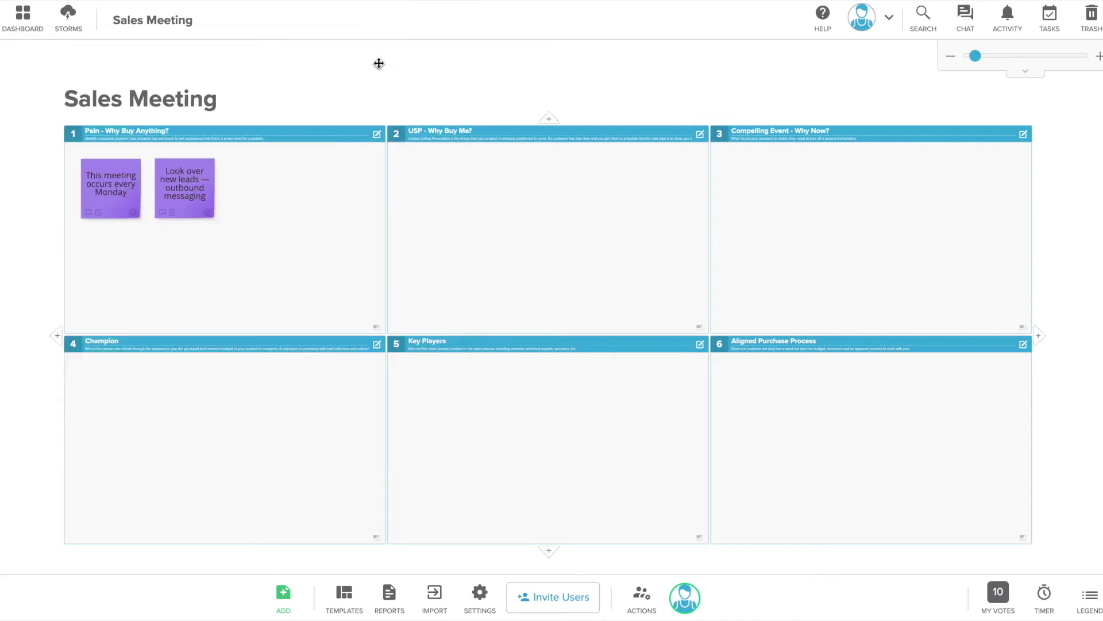
right_click(198, 191)
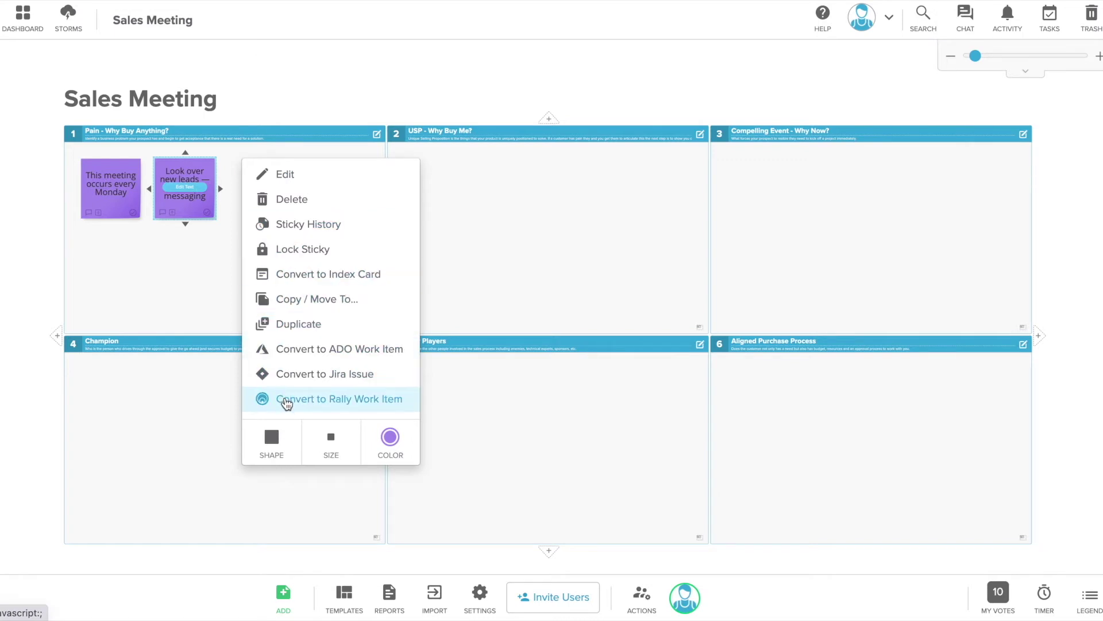
Change the leads sticky's shape to Text and its size to the wide option
click(280, 432)
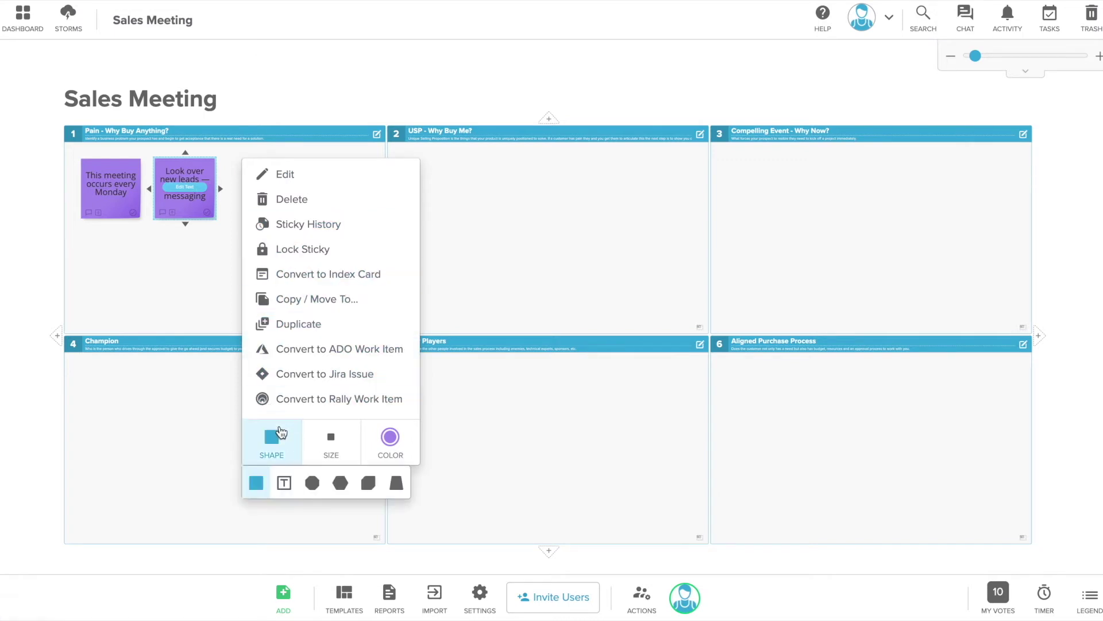
click(284, 483)
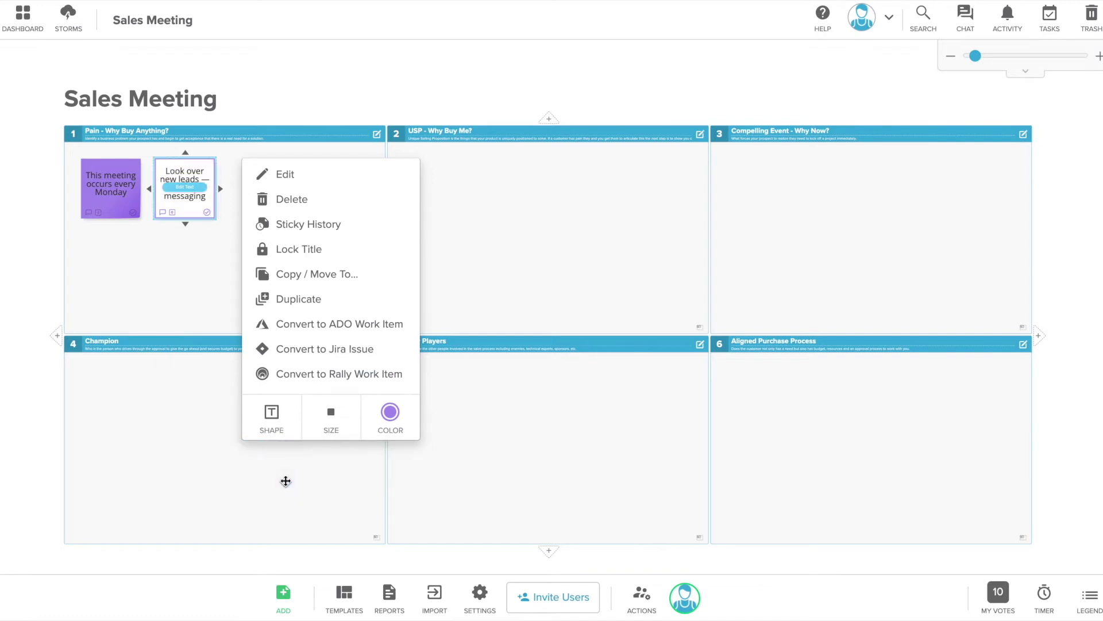
click(327, 424)
click(284, 458)
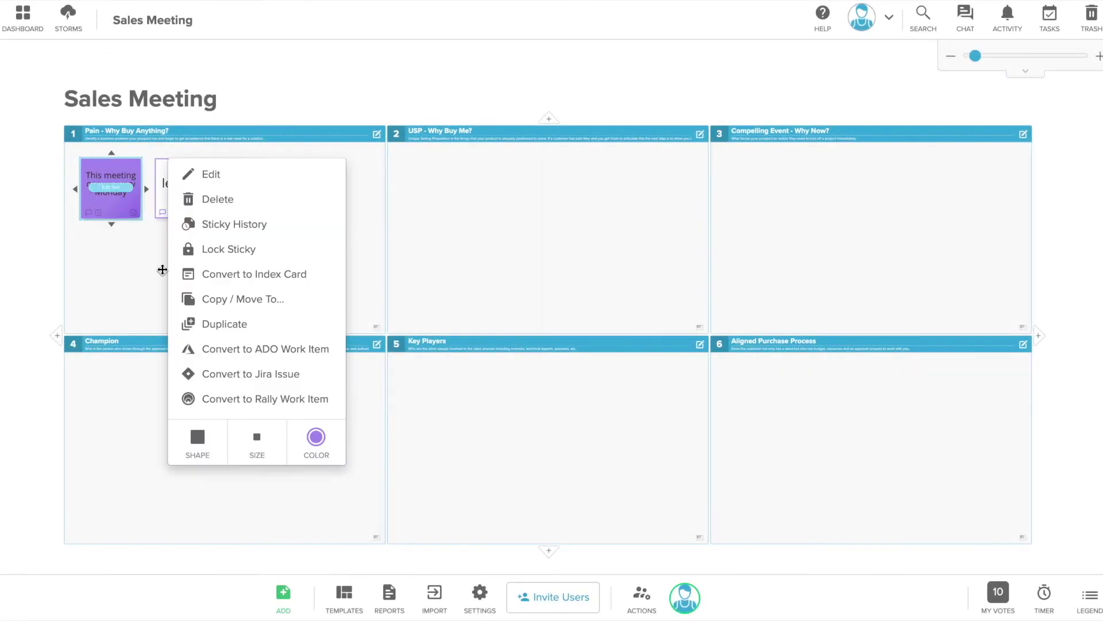
Make the Monday meeting sticky blue
click(325, 457)
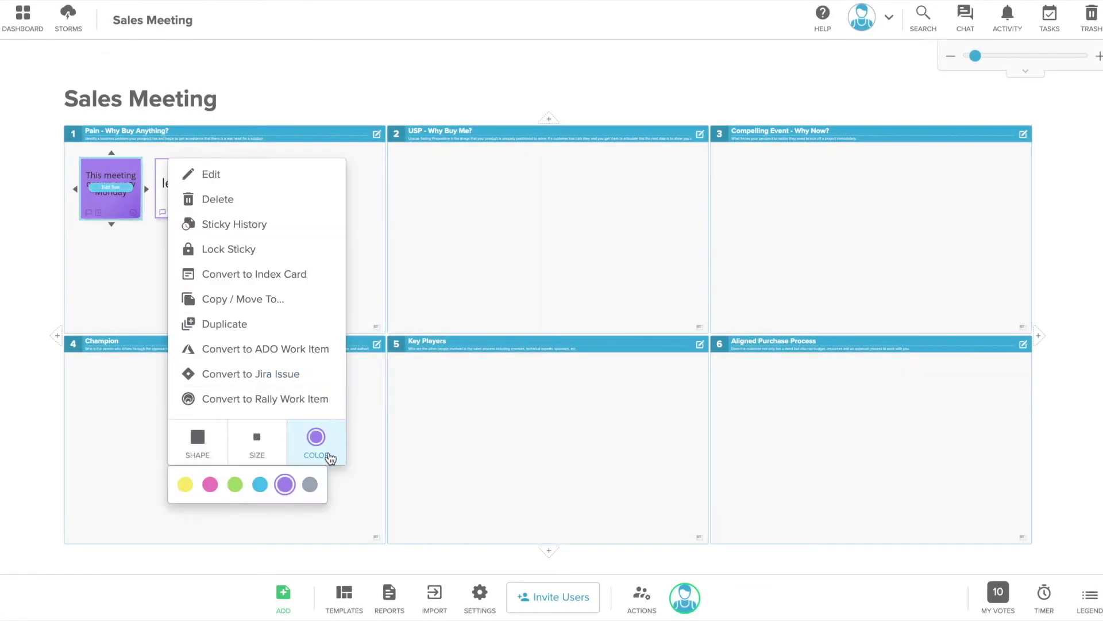
click(260, 484)
click(111, 291)
Recolour the 'Look over new leads' card green and open the storm's colour legend
click(192, 187)
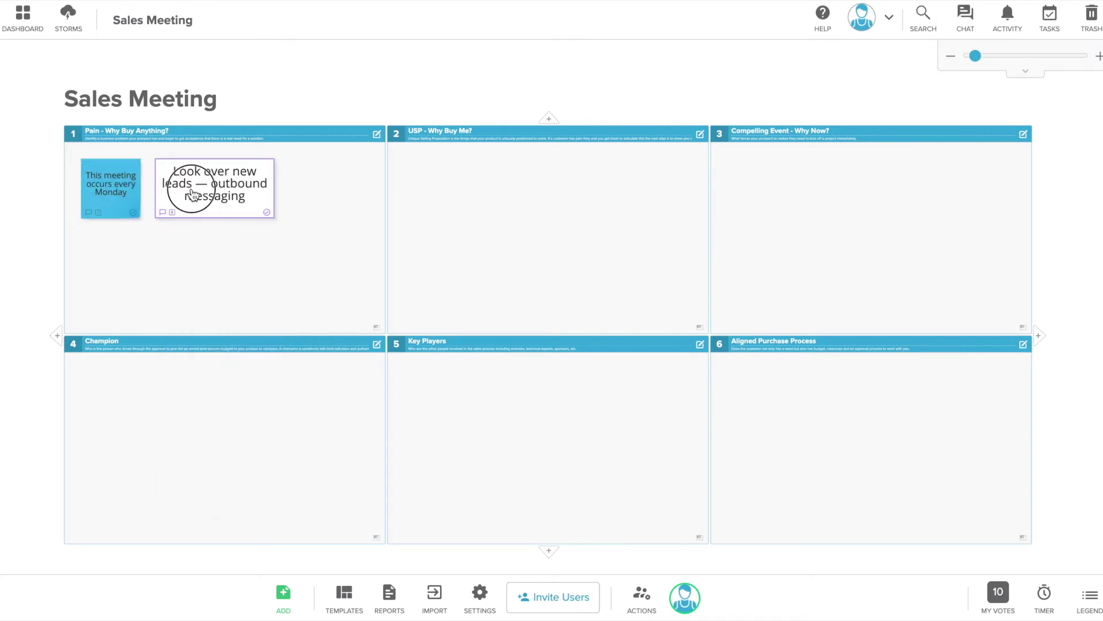
right_click(192, 187)
click(432, 414)
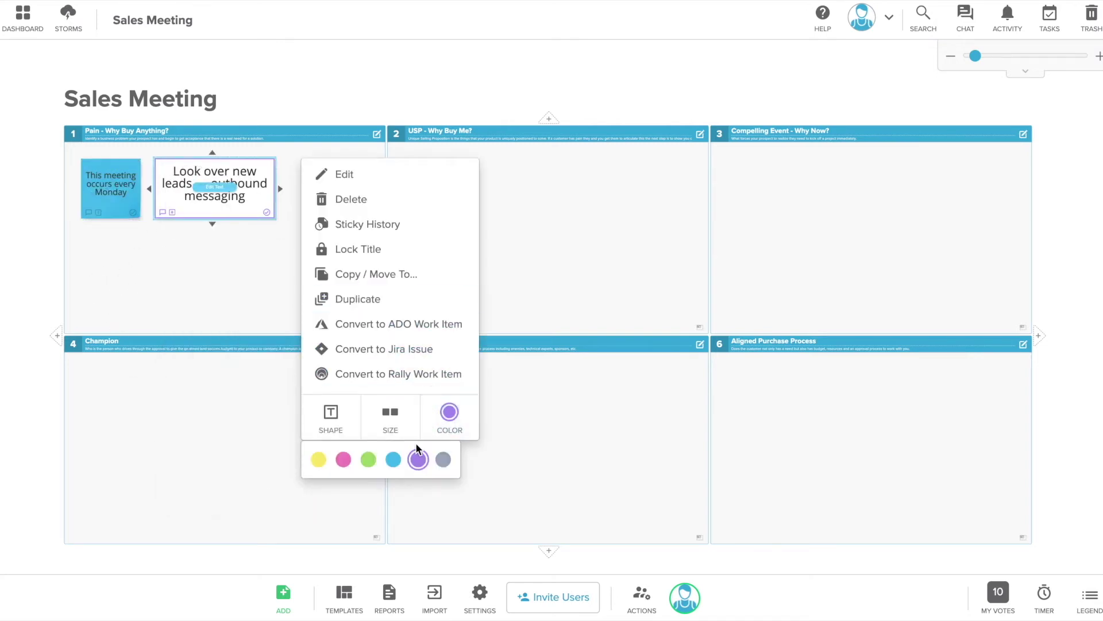
click(369, 458)
click(524, 296)
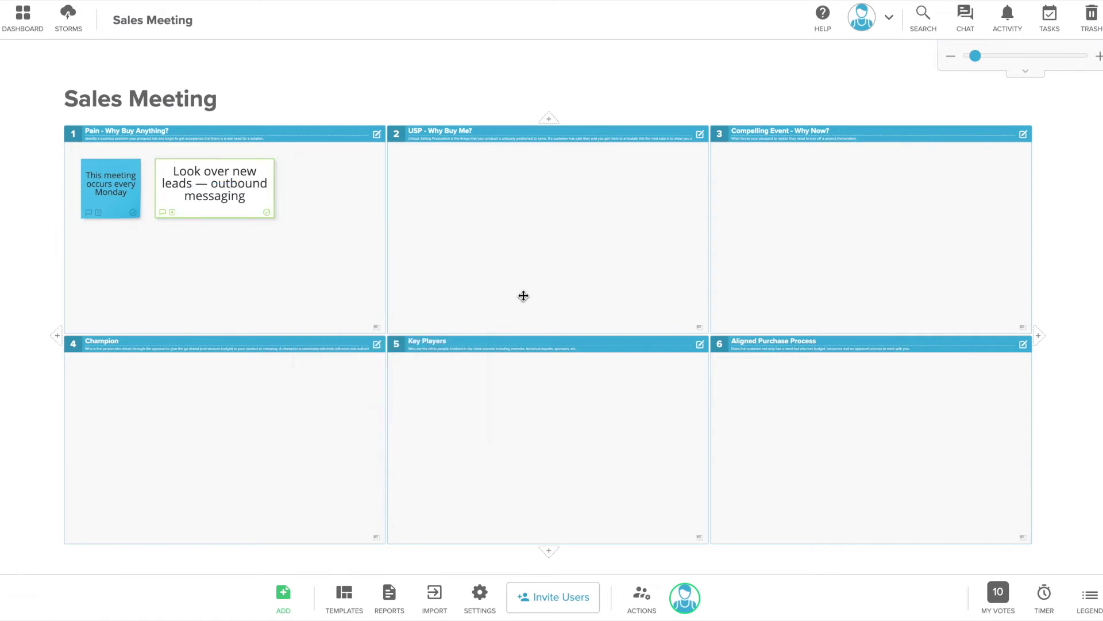
click(1092, 599)
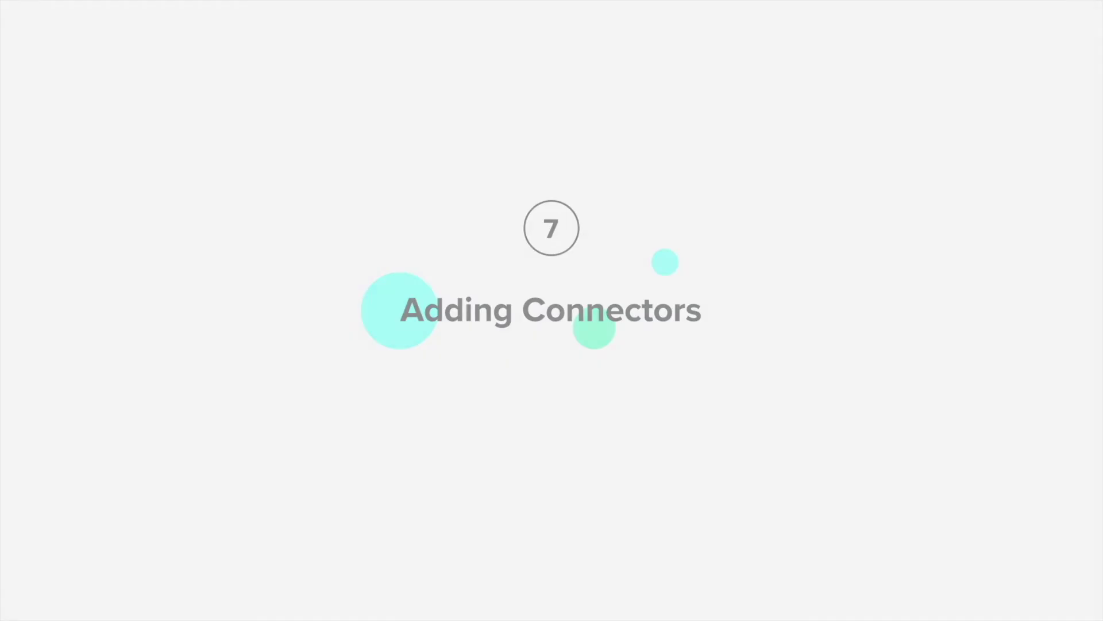
Connect Monday sticky to leads card, leads card to octagon and hexagon, and hexagon to VP note
click(102, 191)
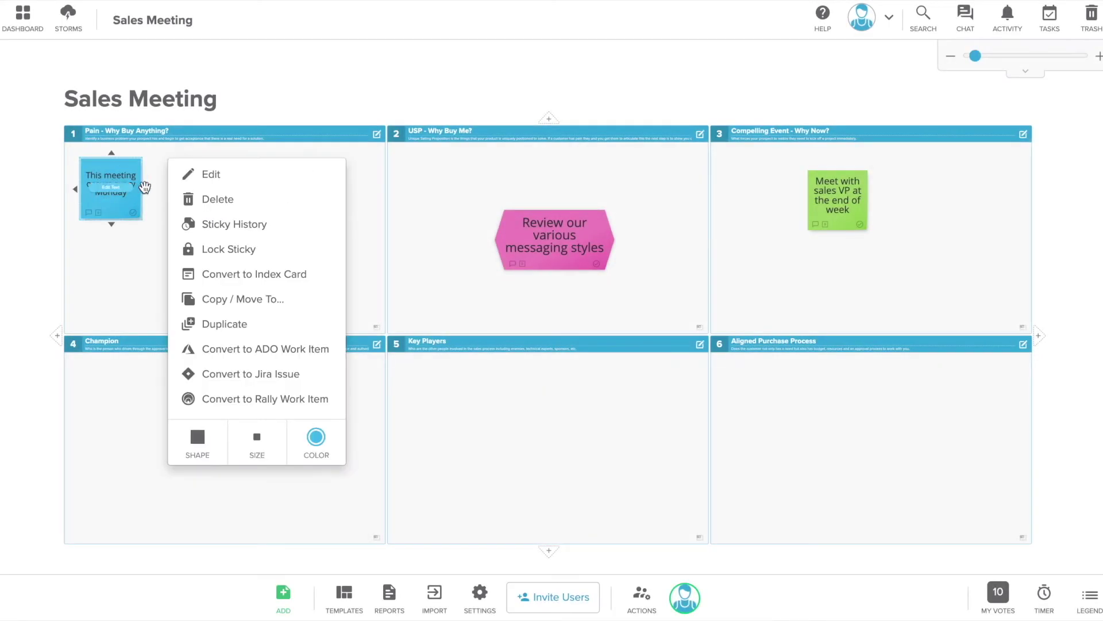
drag(145, 188, 219, 190)
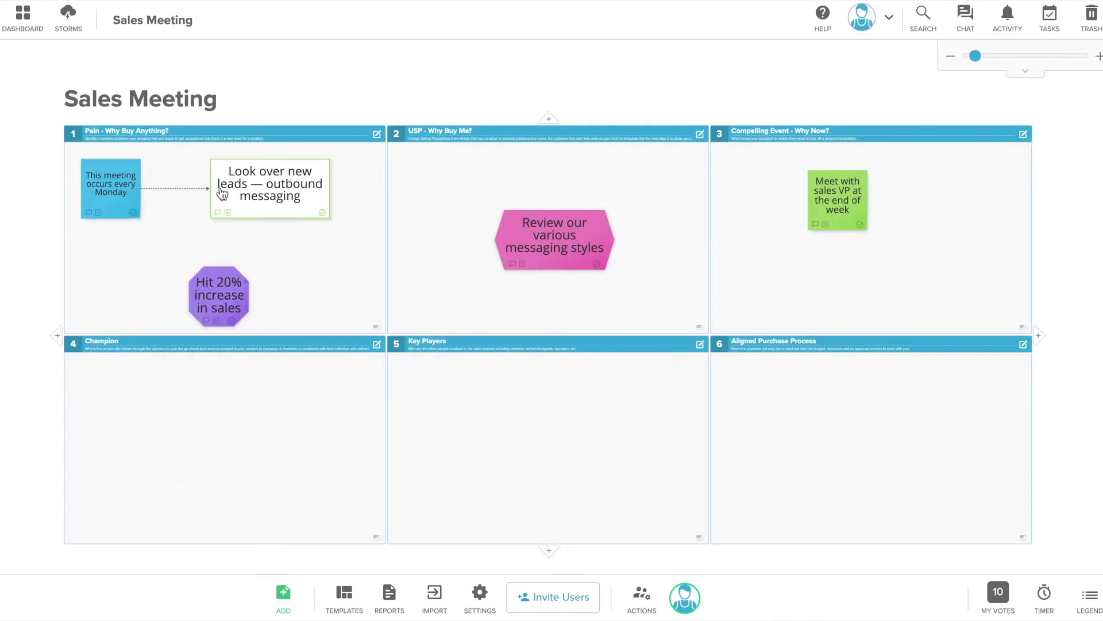
click(283, 197)
drag(271, 226, 234, 291)
click(325, 196)
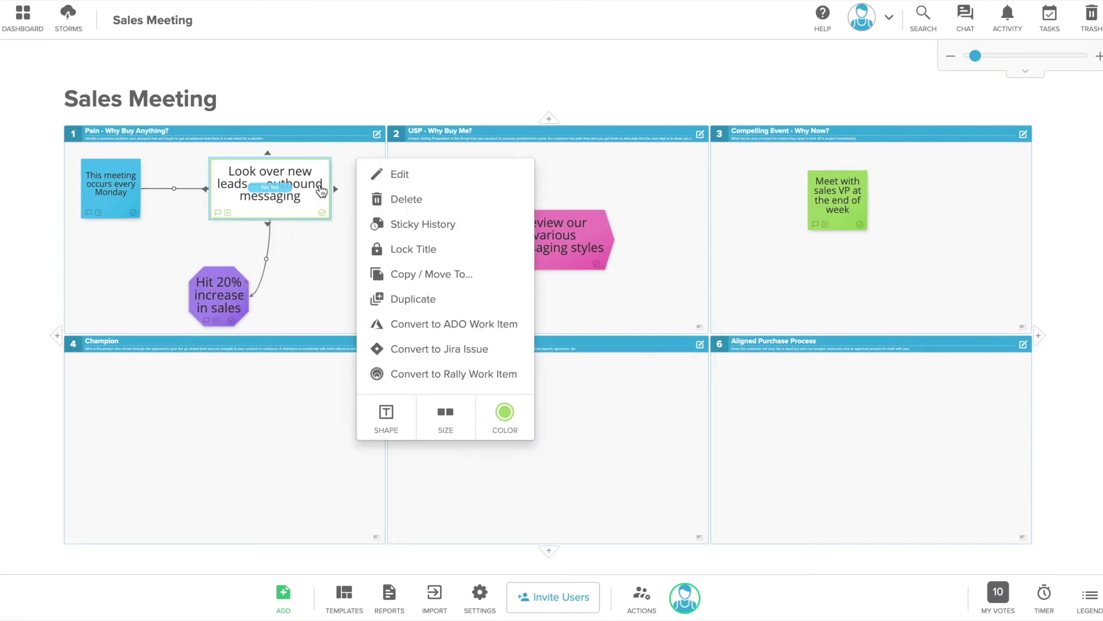
drag(334, 188, 513, 250)
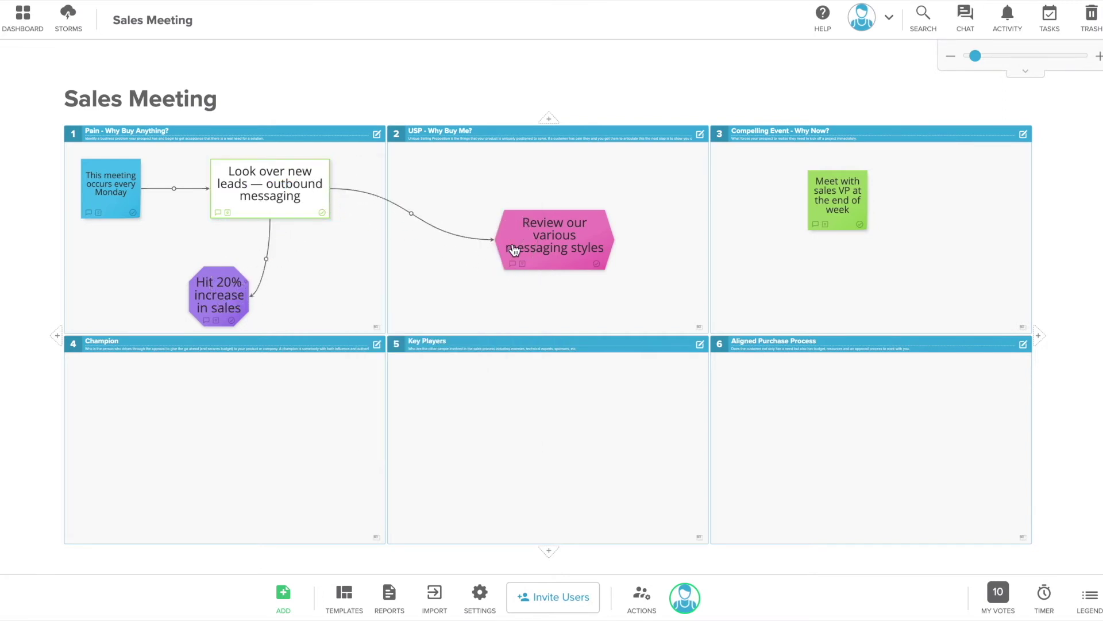
click(513, 249)
drag(623, 241, 820, 200)
Colour the connectors blue (Monday), purple (octagon), green (hexagon) and pink (VP note)
click(175, 189)
click(216, 217)
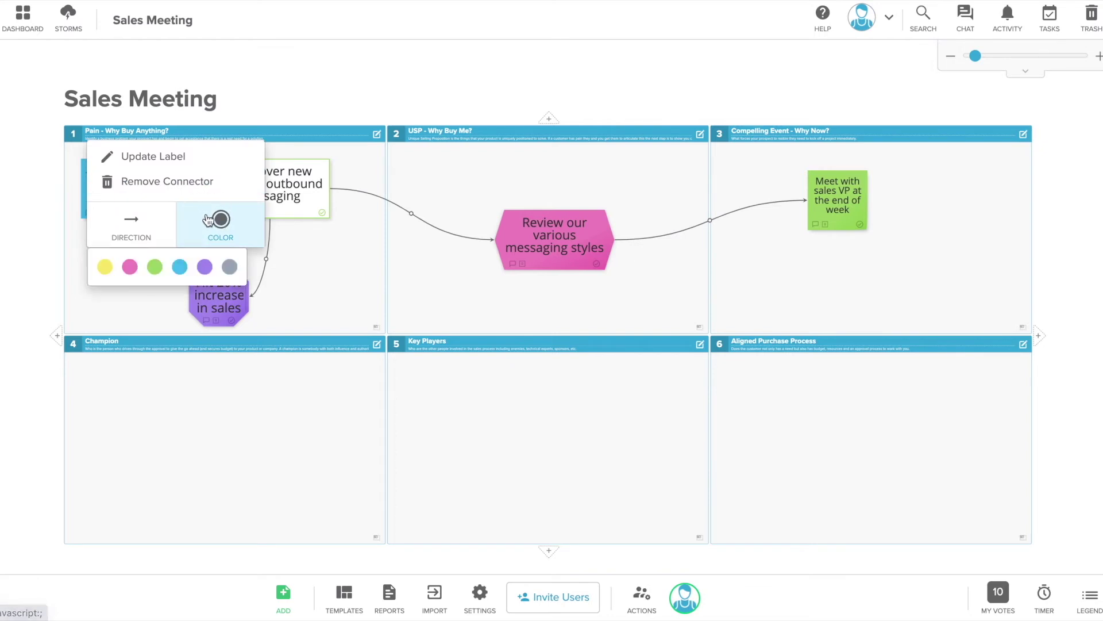
click(177, 264)
click(266, 264)
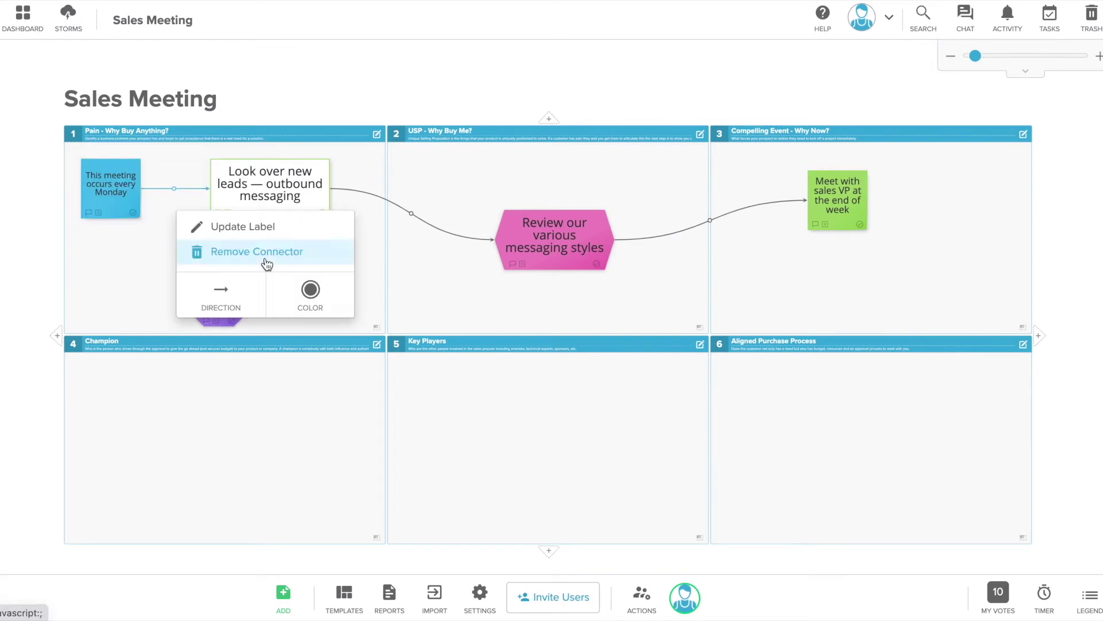
click(310, 288)
click(293, 332)
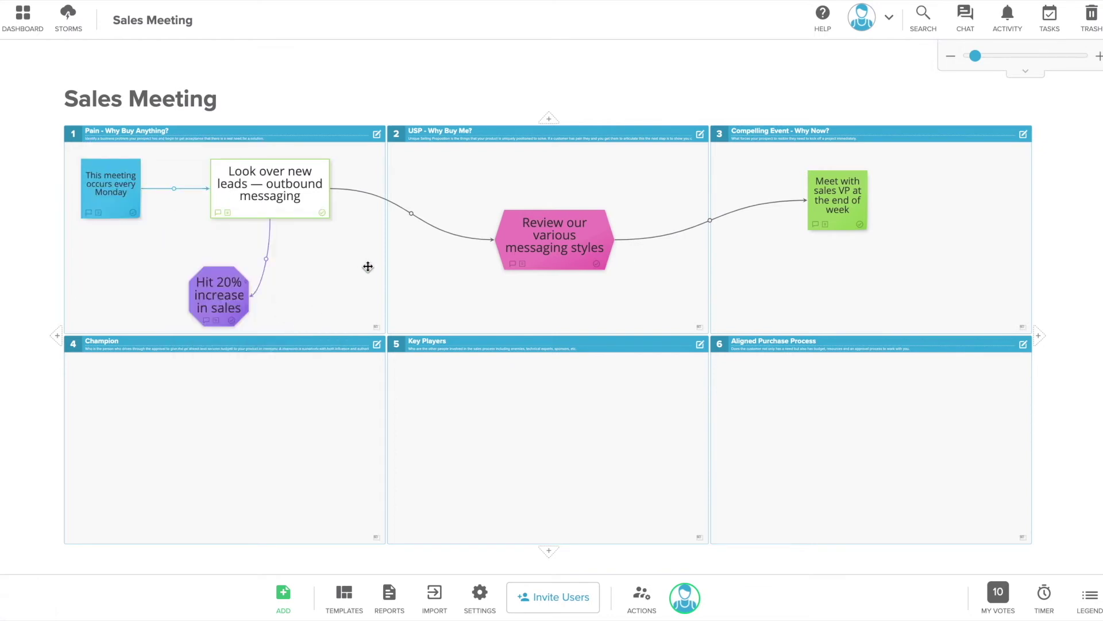
click(412, 218)
click(452, 239)
click(394, 290)
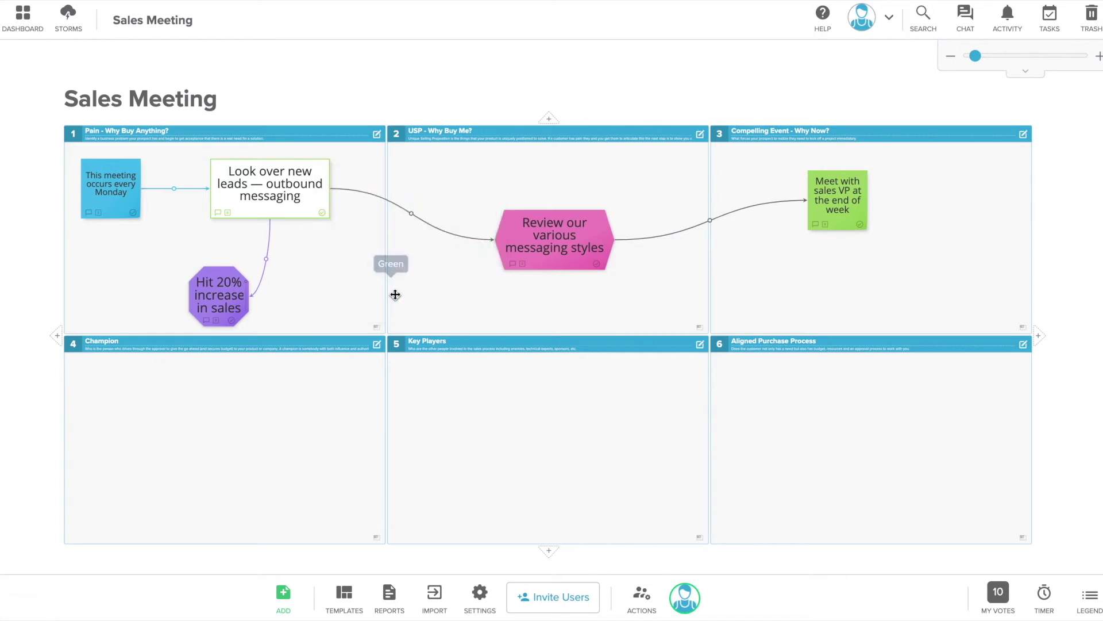
click(713, 226)
click(758, 253)
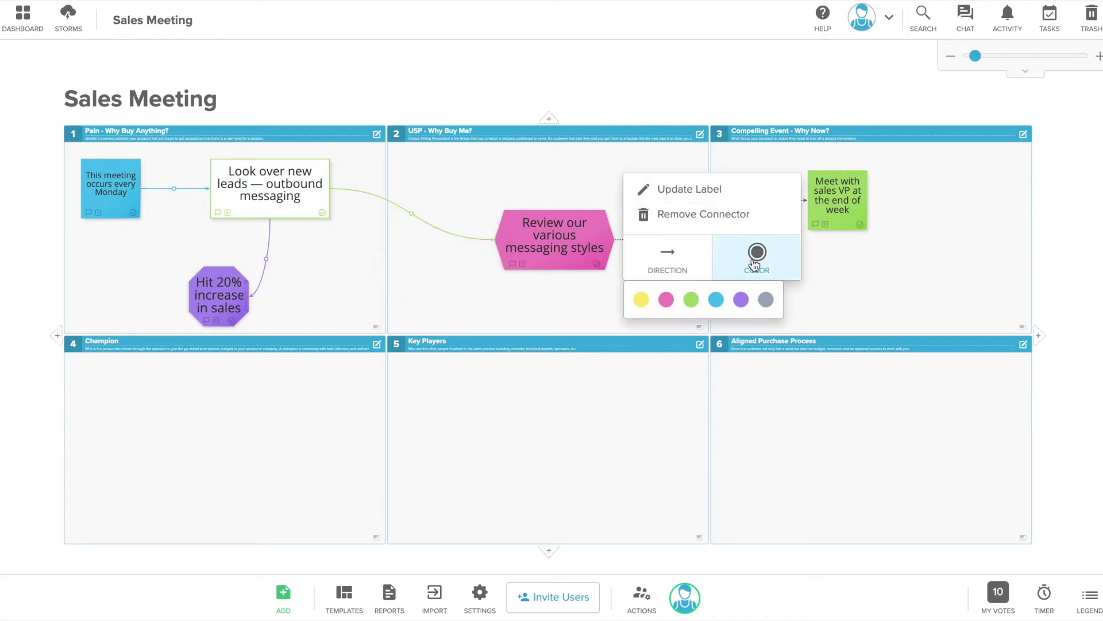
click(687, 298)
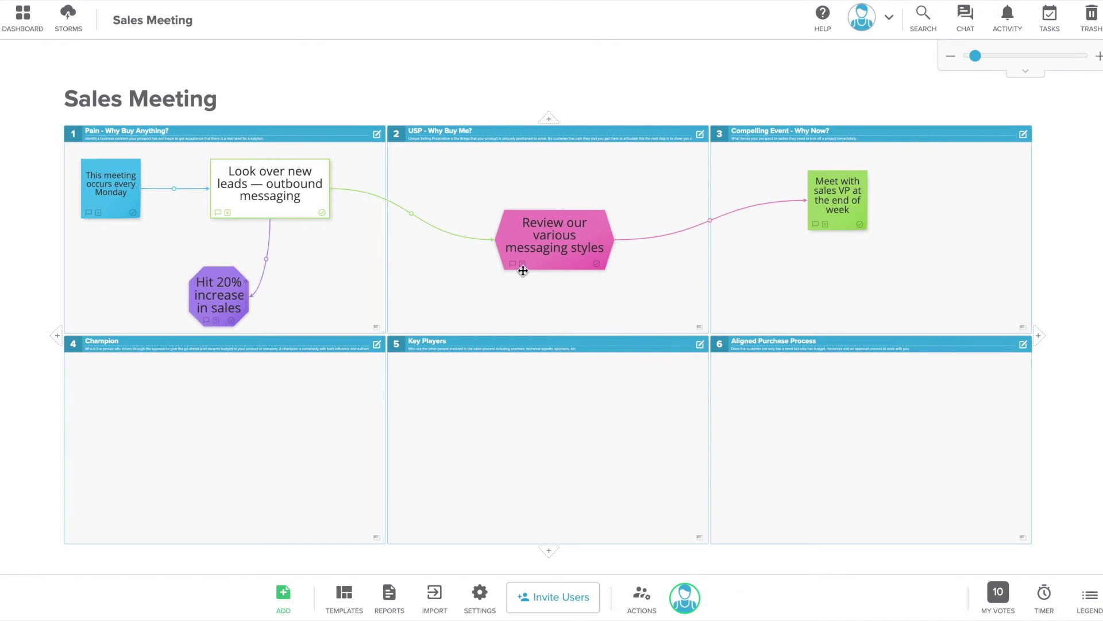
Label the green leads-to-messaging connector 'Phase 2'
click(412, 220)
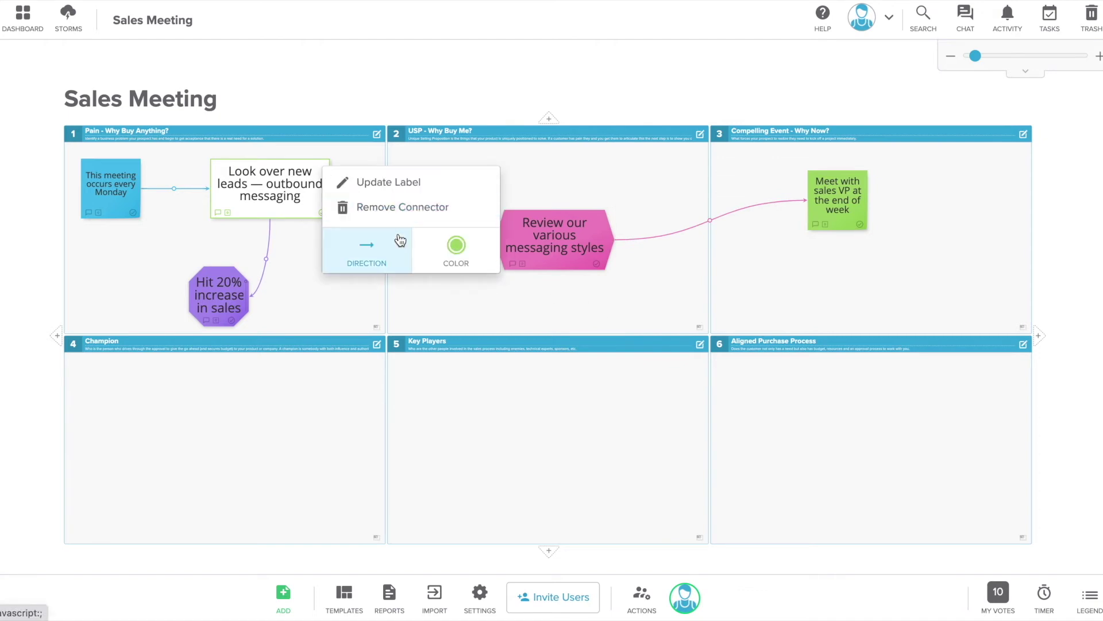
click(374, 181)
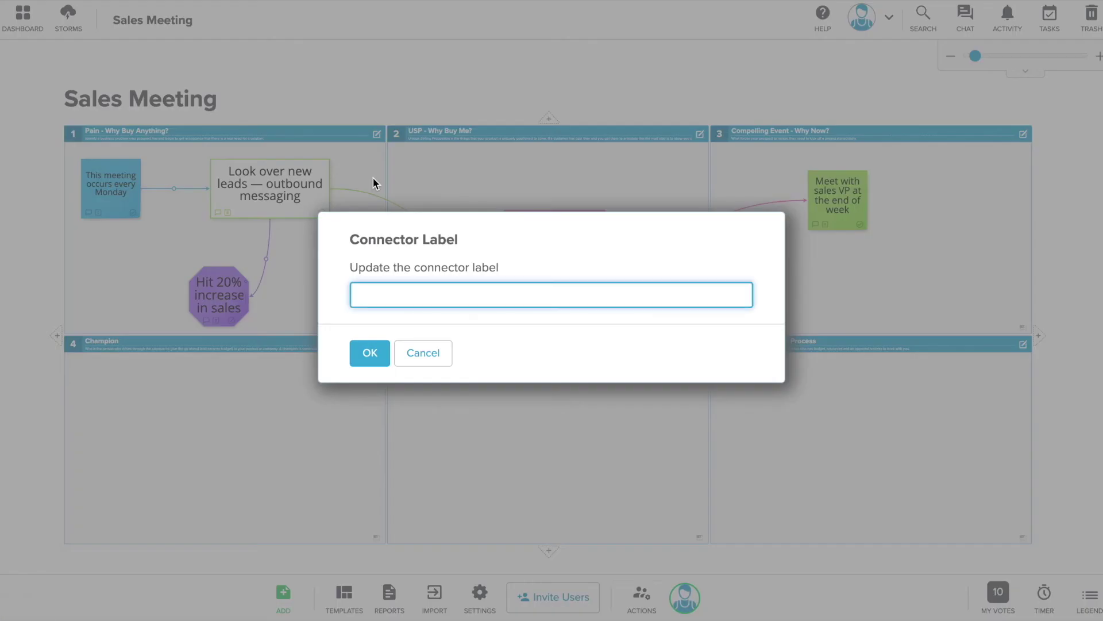
text(Phas)
click(370, 352)
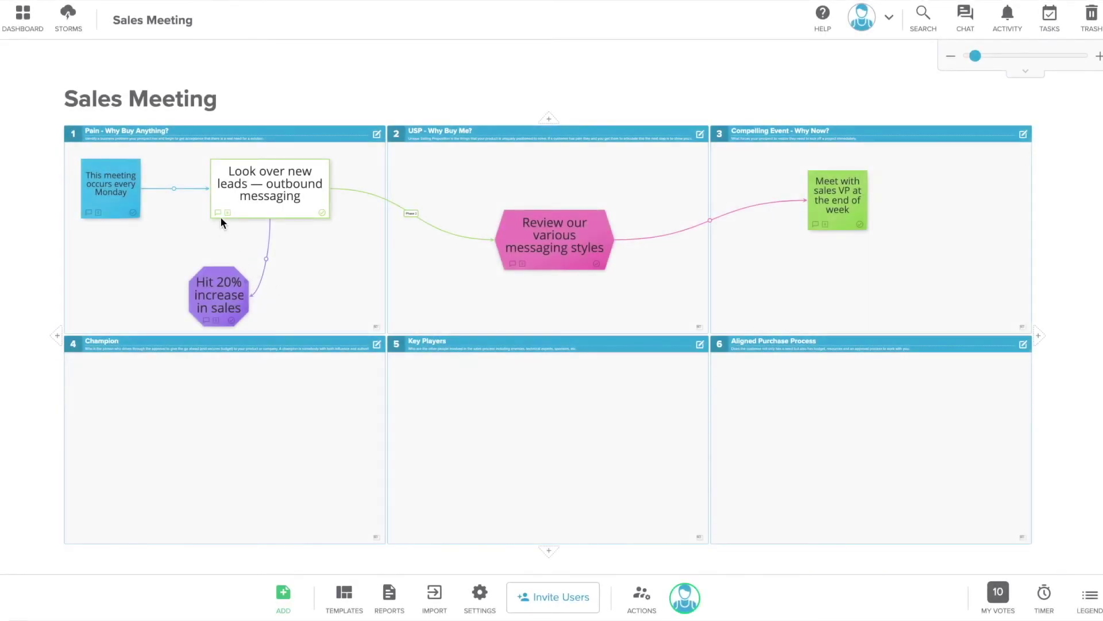
click(218, 214)
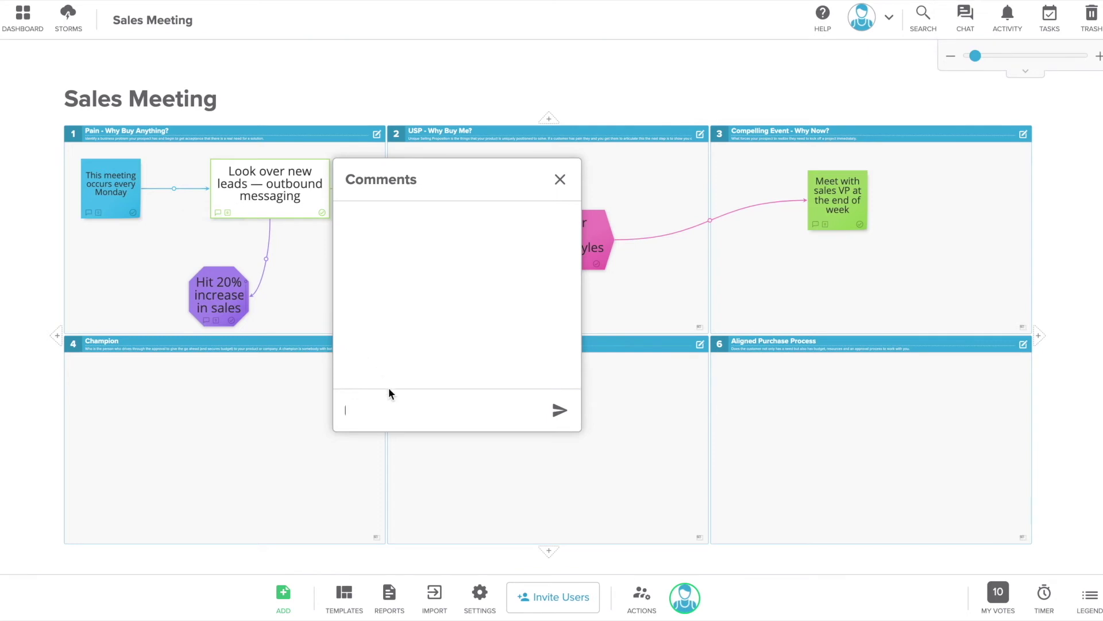
Post 'Make sure we double check duplicate messages' as a comment on the leads card and close comments
text(M)
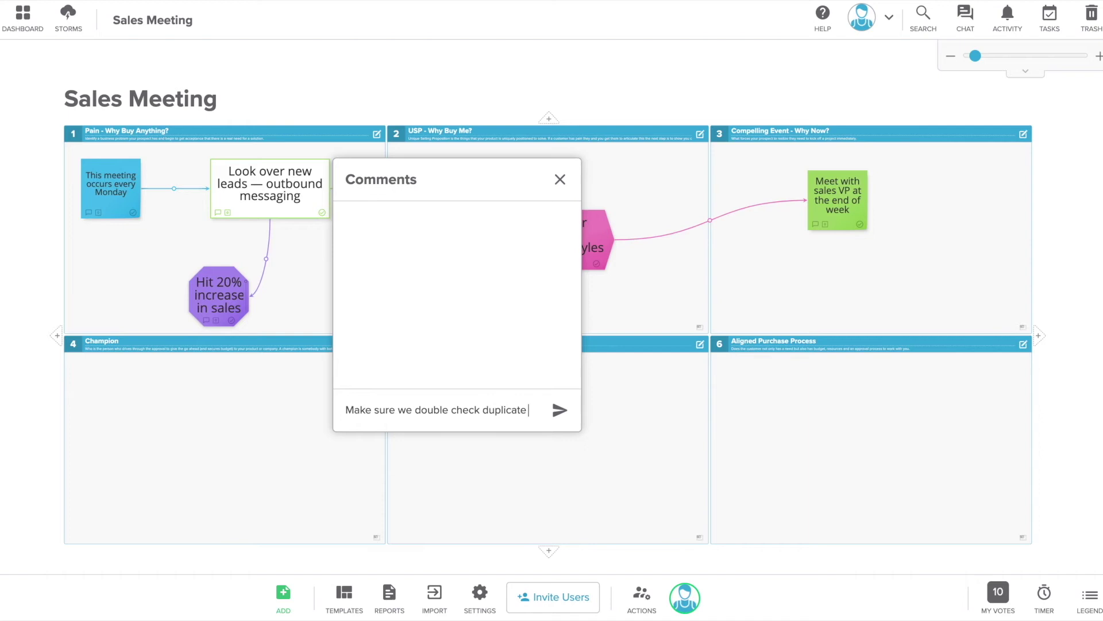
text(messages)
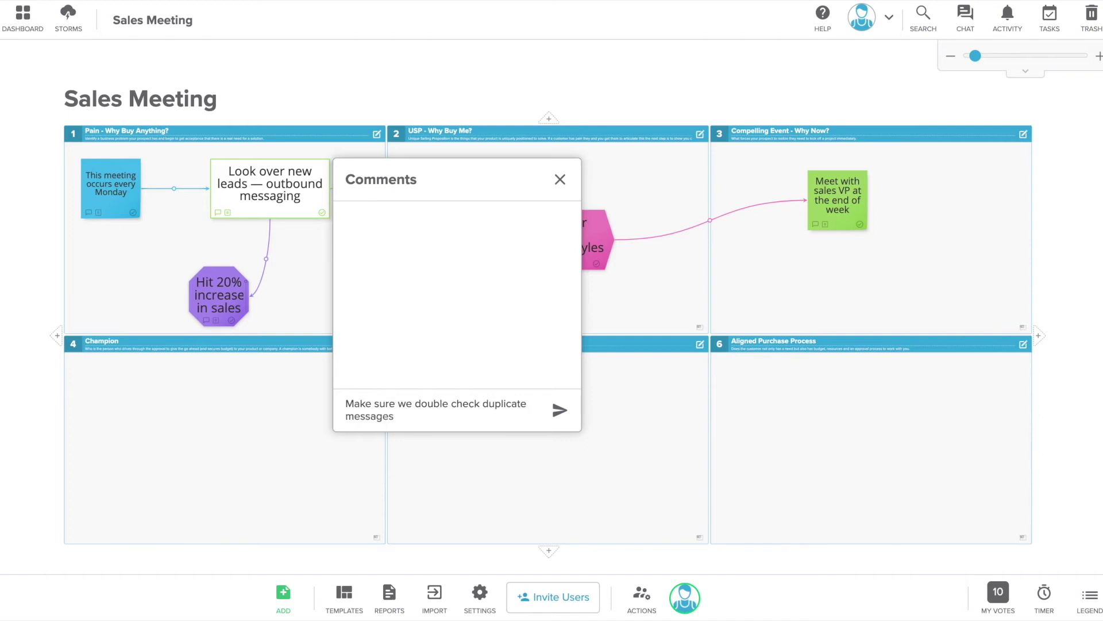
key(Return)
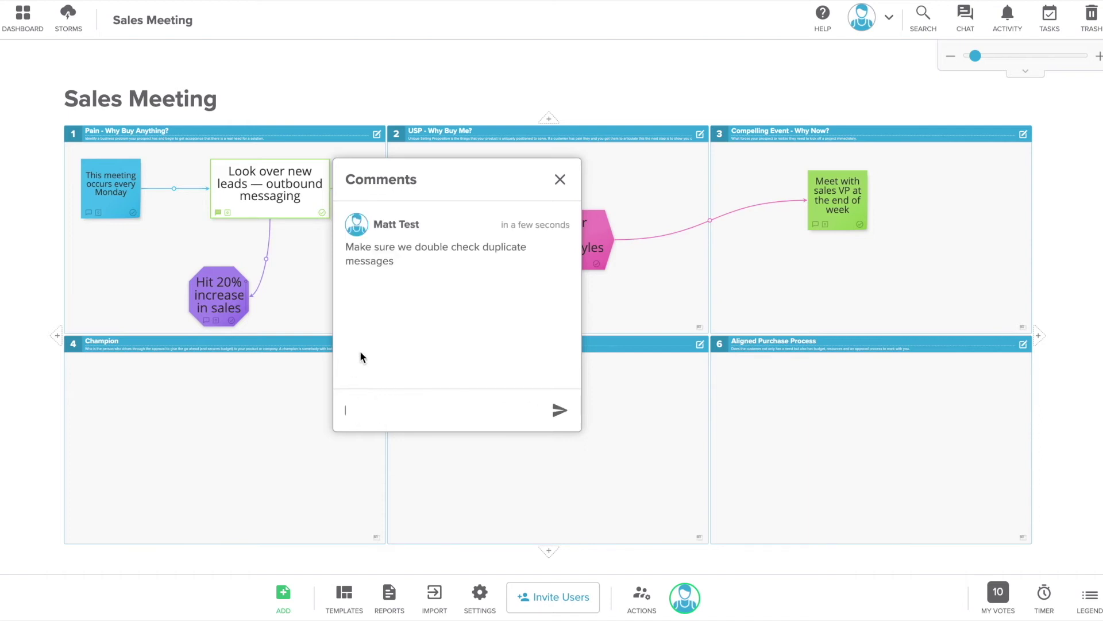
click(560, 180)
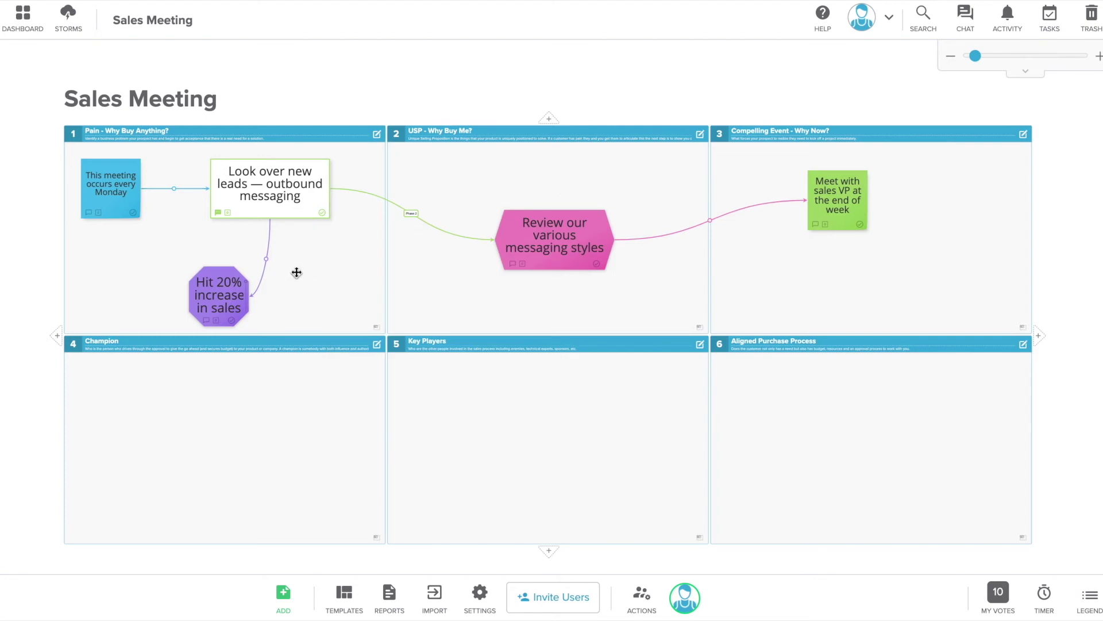
Place four votes on the leads card, view notes carrying my votes, then close the search filter
click(229, 214)
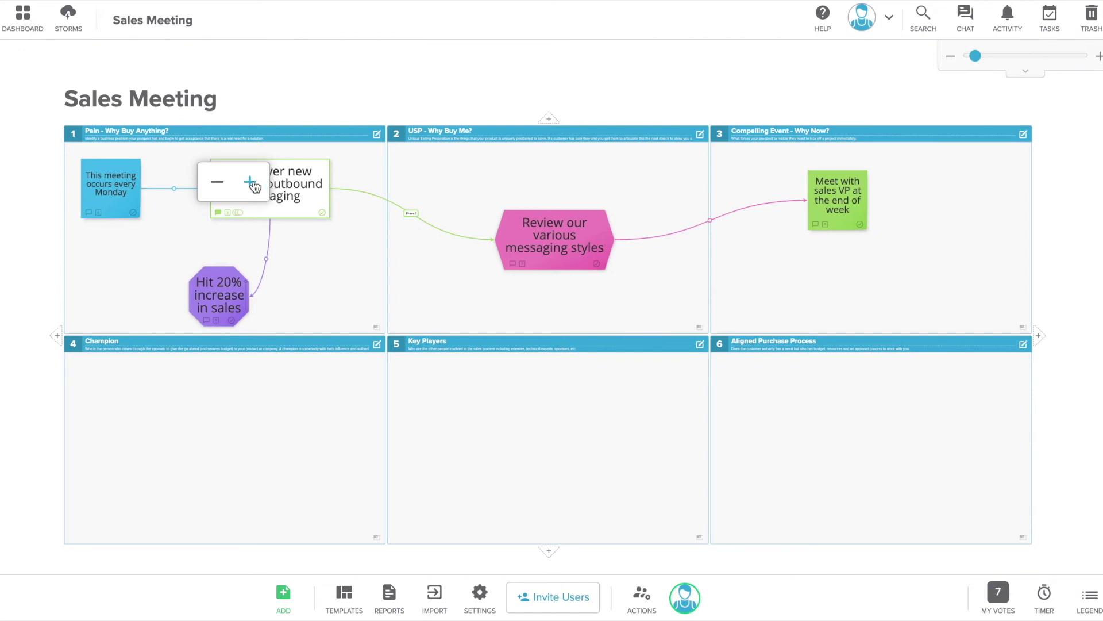
click(989, 595)
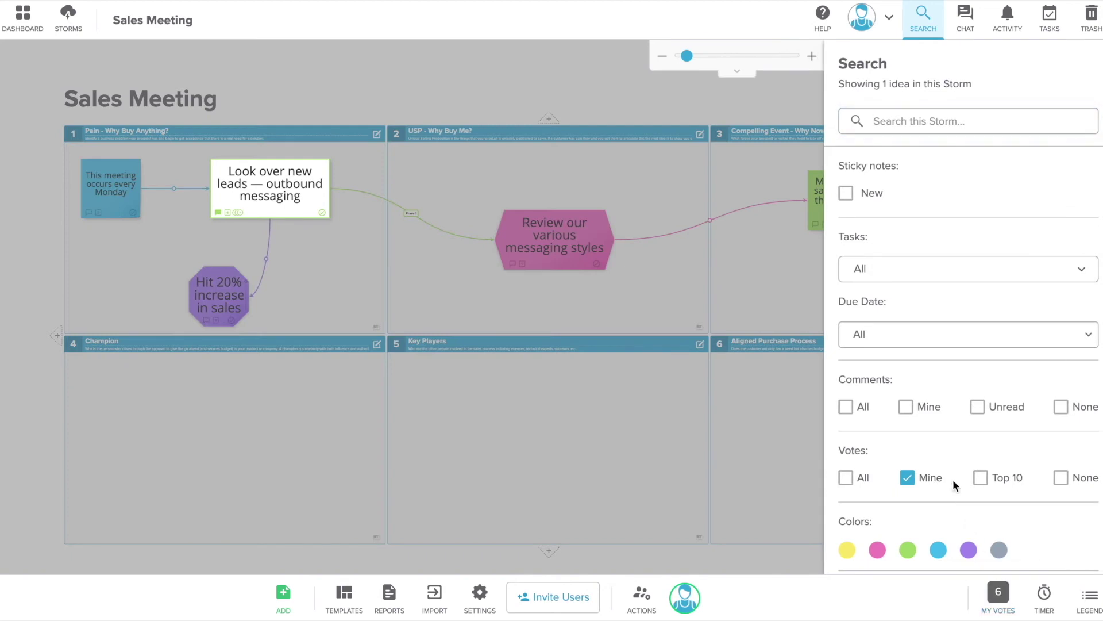
click(919, 31)
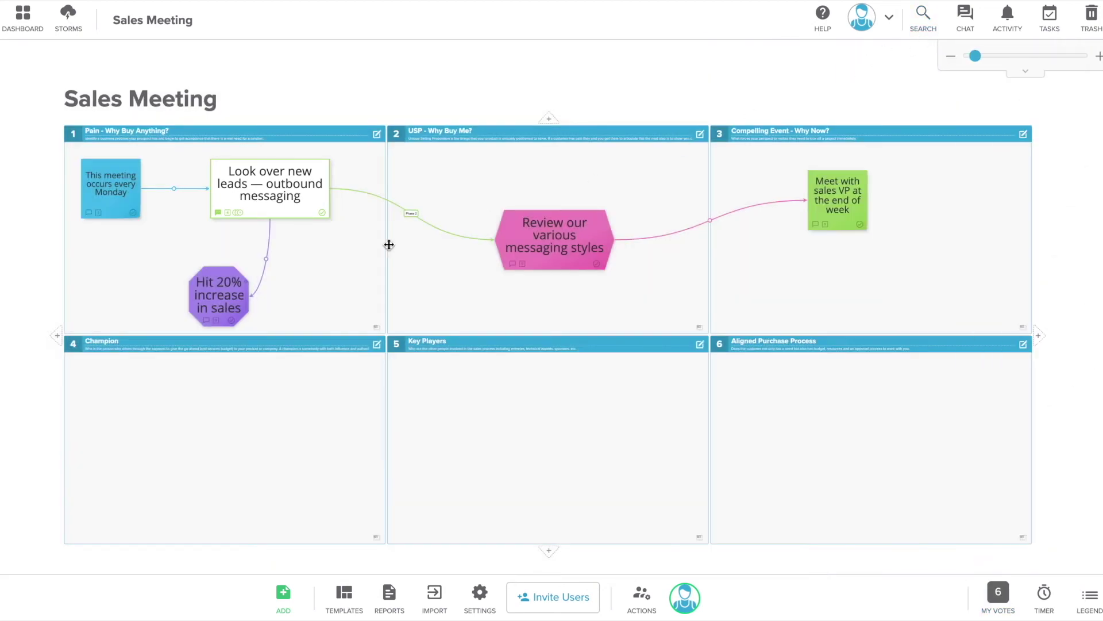
Make the outbound messaging leads note a task assigned to the storm member, due 31 March 2021
click(323, 213)
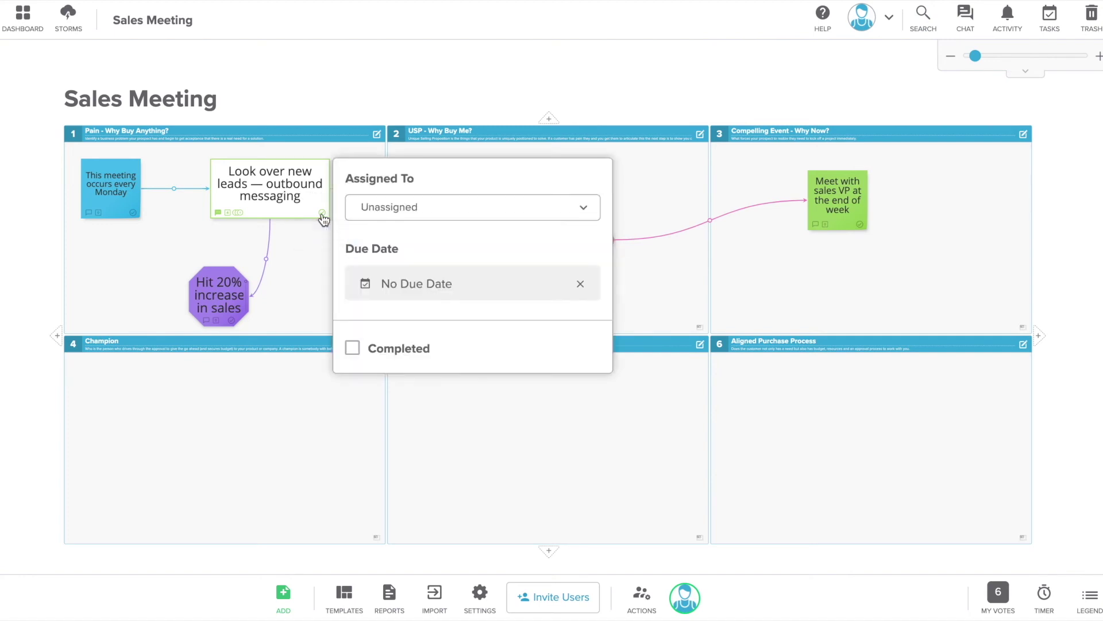
click(403, 209)
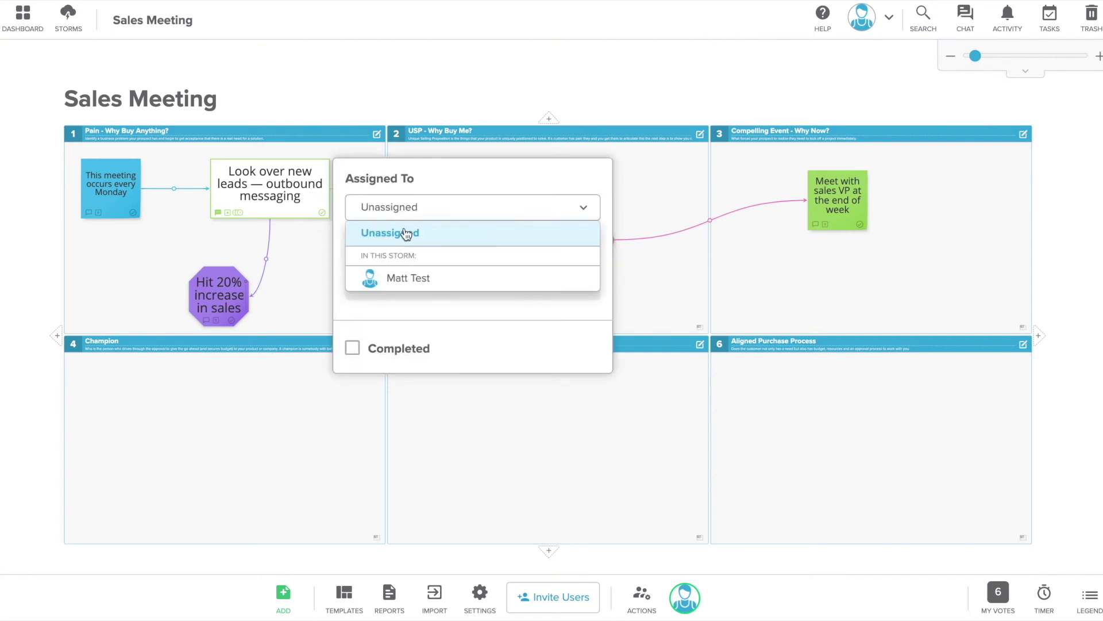
click(411, 280)
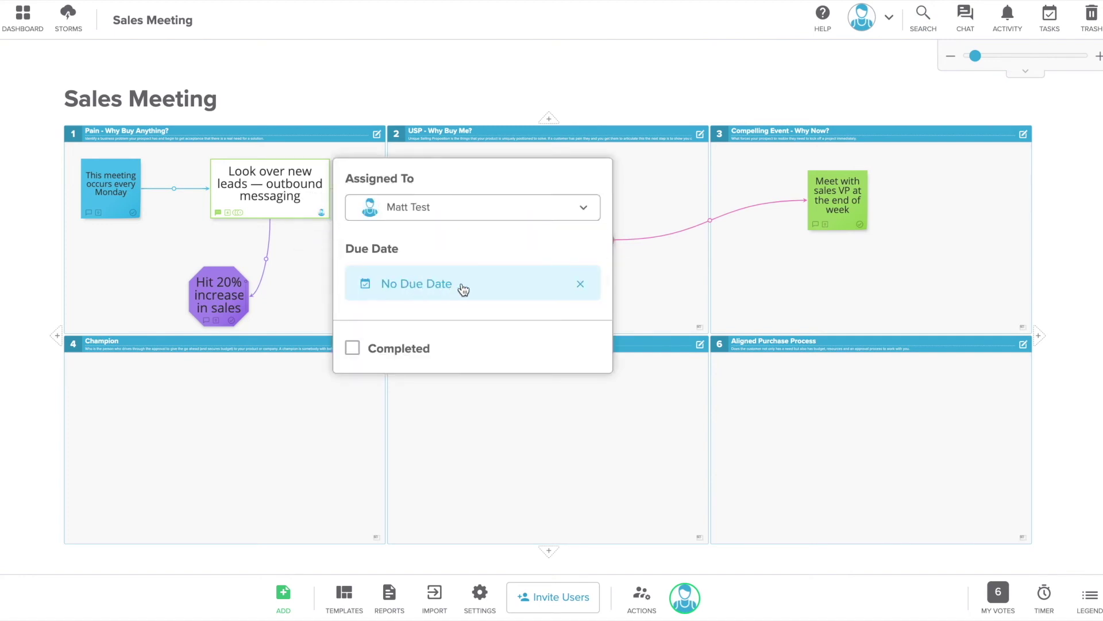
click(463, 289)
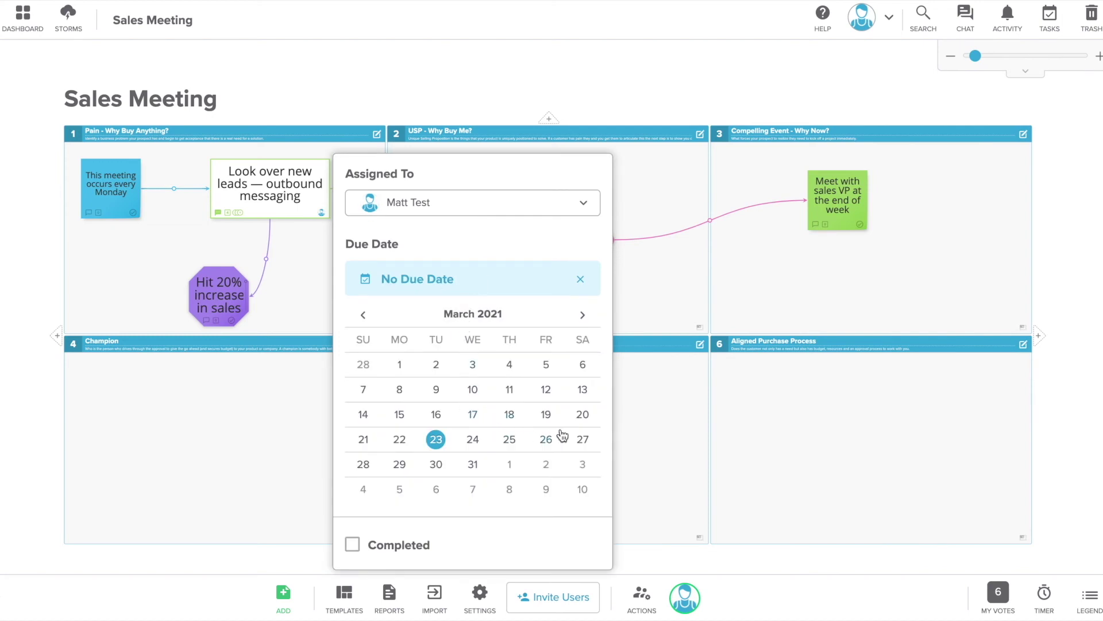
click(473, 464)
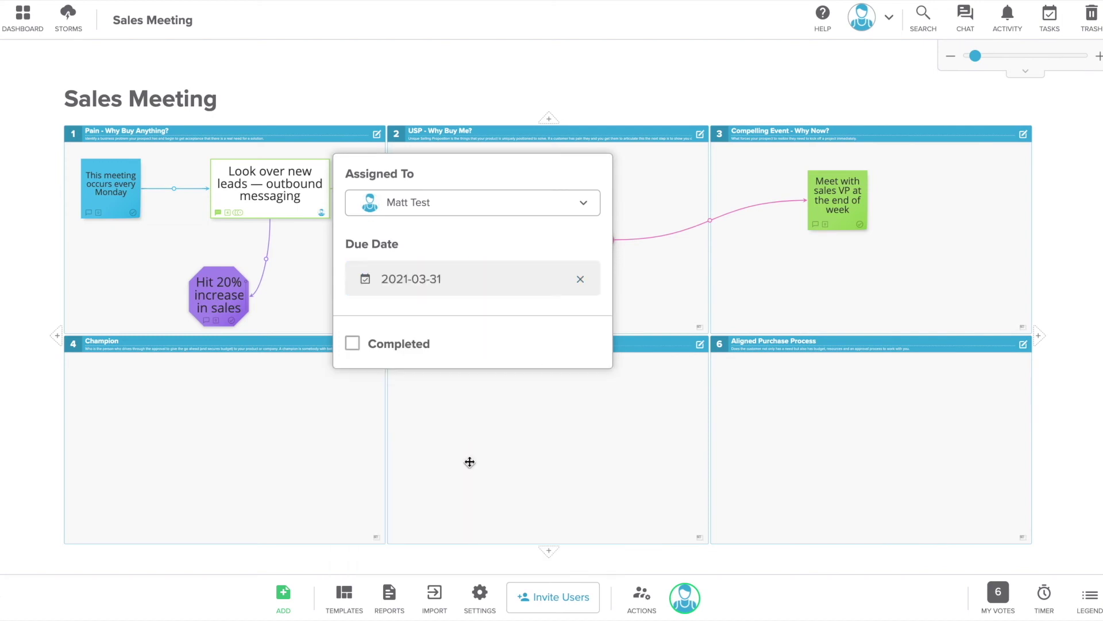
click(309, 269)
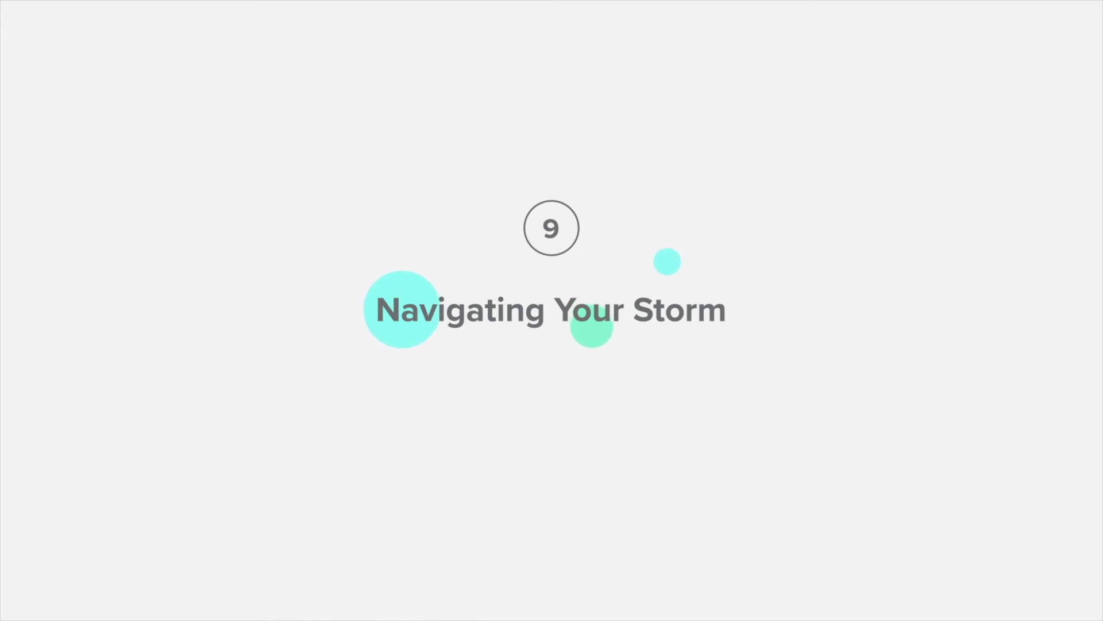
Use the viewfinder minimap to zoom and pan across the board, from section 1 to section 3
click(1036, 78)
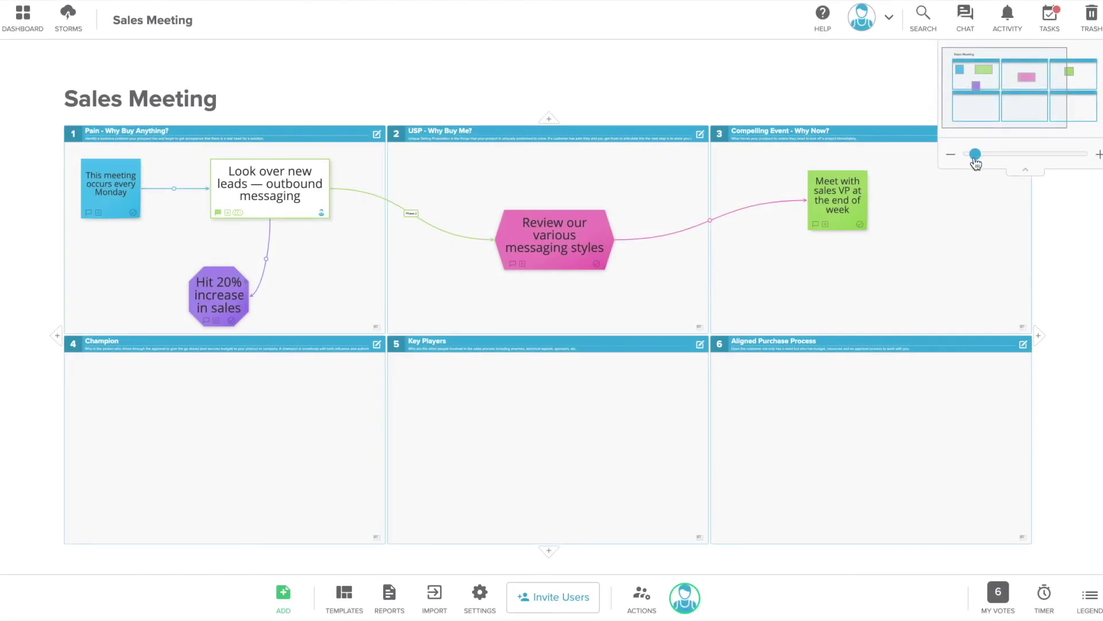
drag(975, 154, 1027, 155)
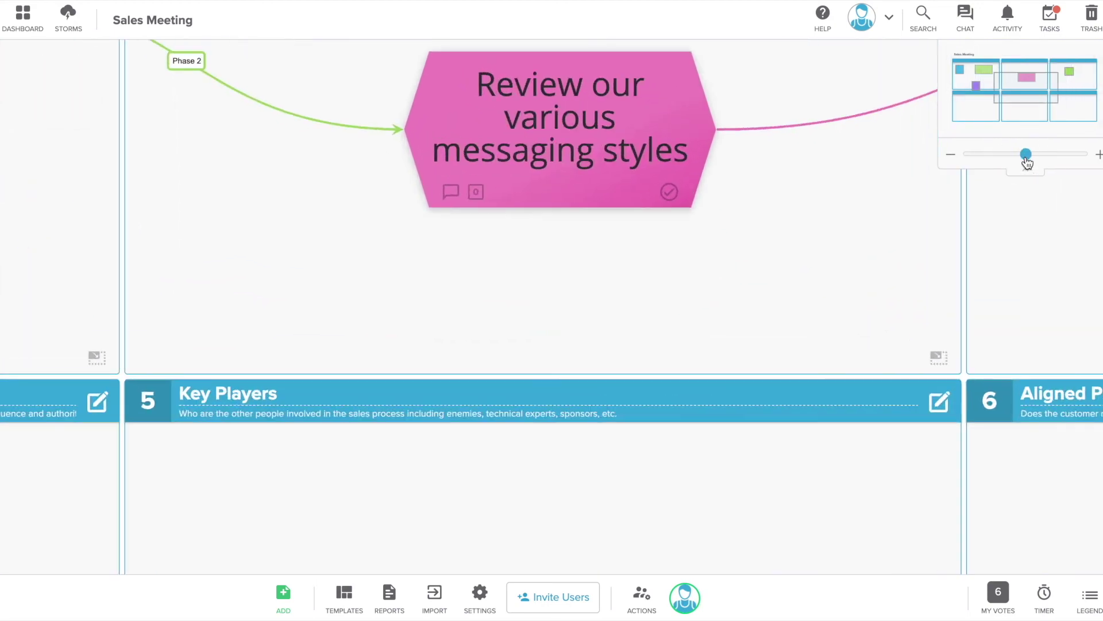
drag(1023, 90, 975, 71)
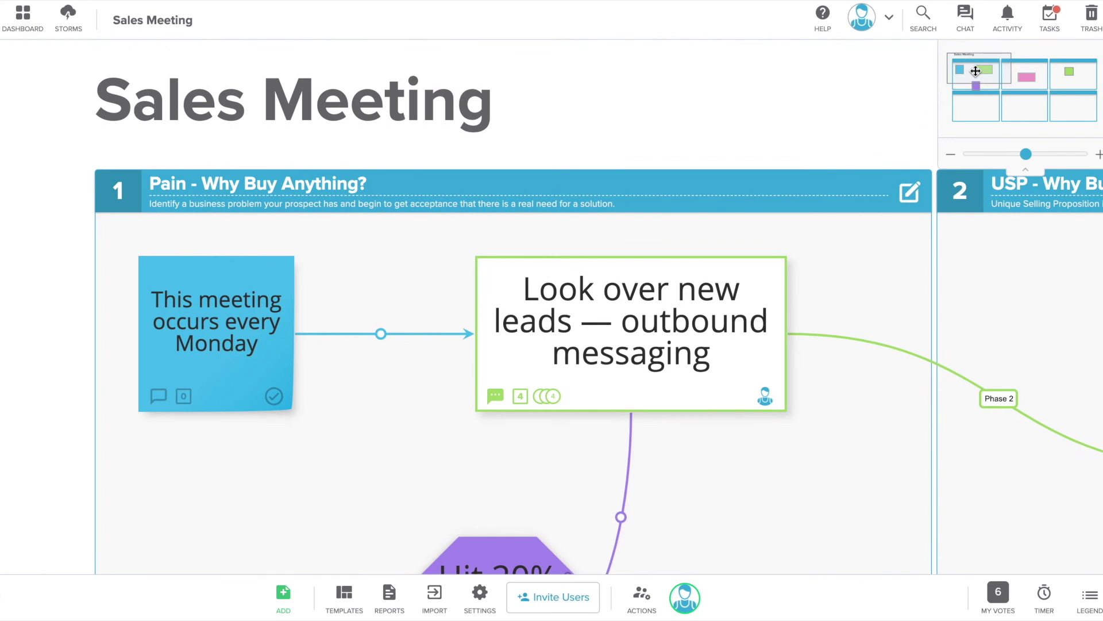
mouse_move(1033, 157)
mouse_down()
mouse_move(983, 148)
mouse_move(1022, 153)
mouse_up()
drag(1018, 85, 988, 72)
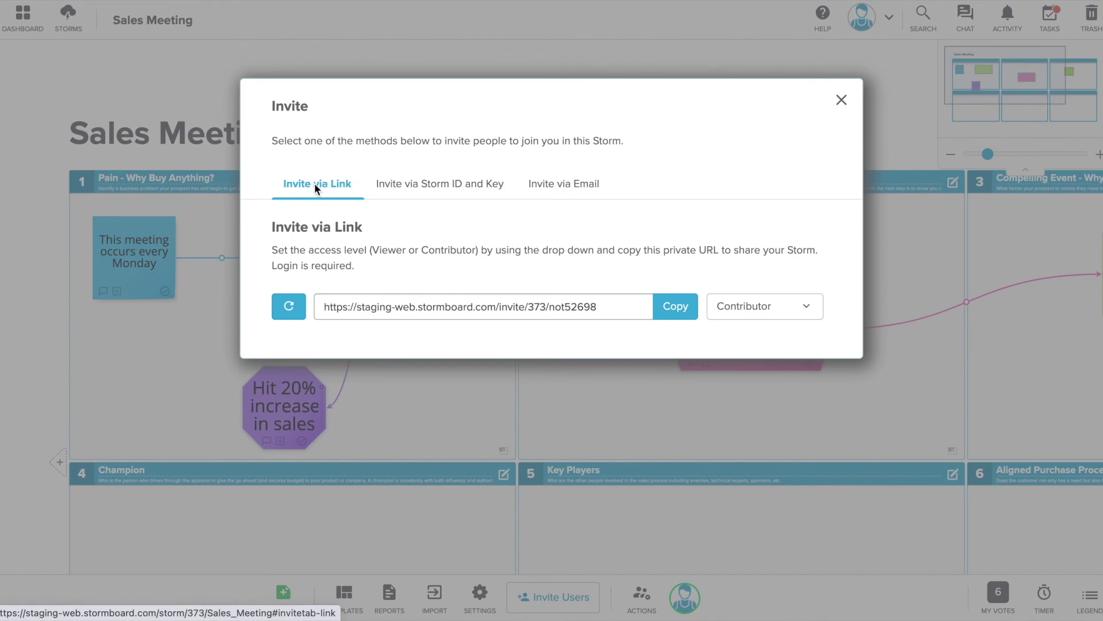
Generate and confirm a new storm key for the invite link
drag(315, 183, 638, 313)
click(288, 310)
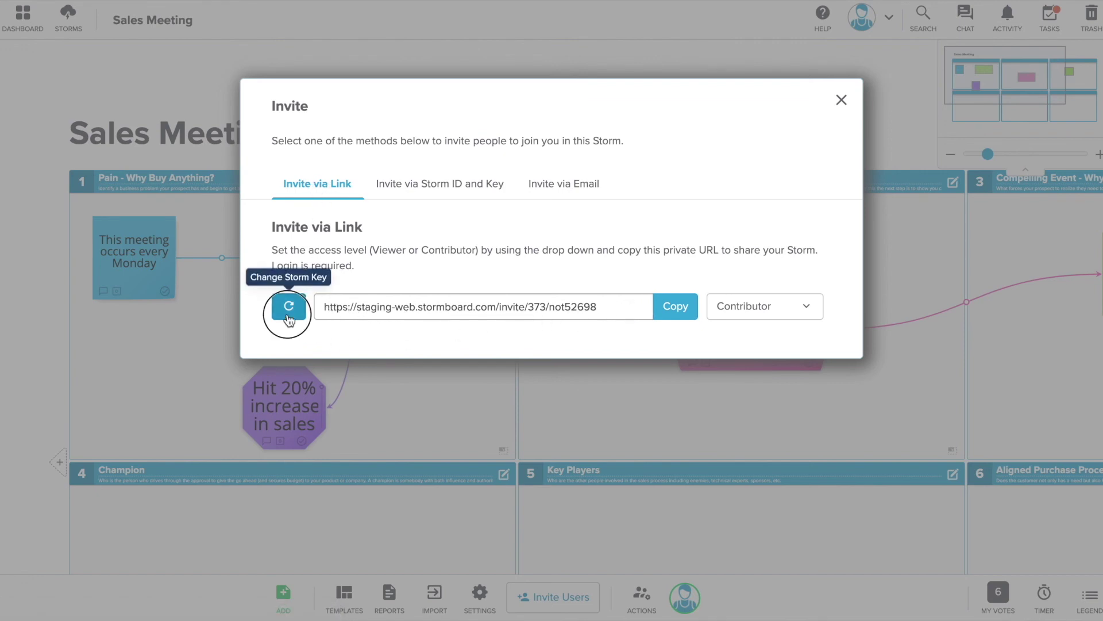
click(367, 350)
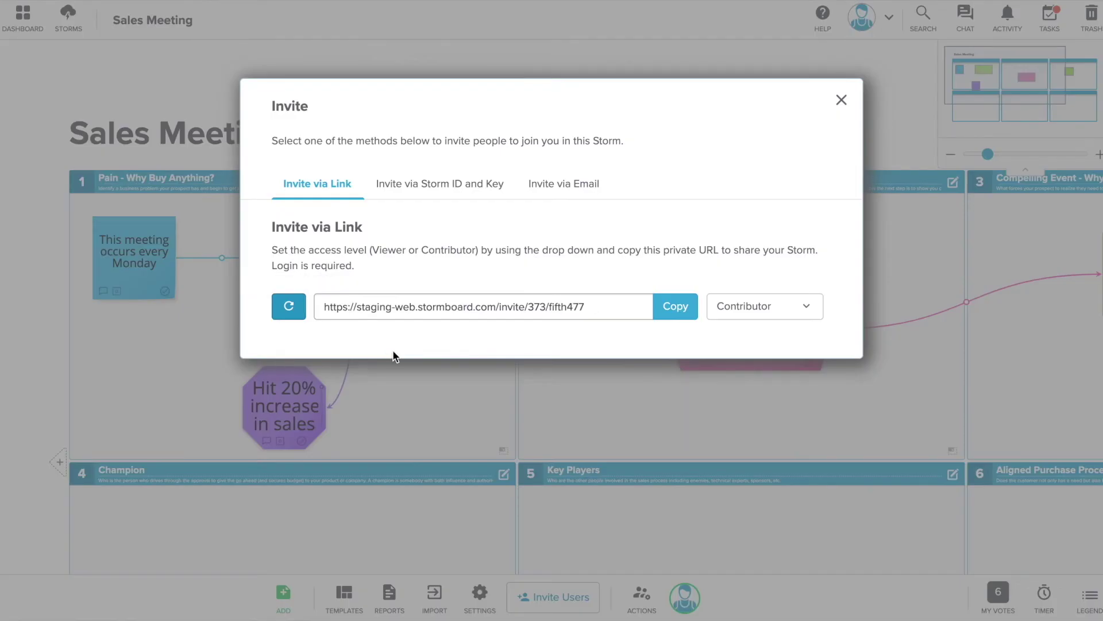
Set the invite link to Viewer access, copy it, and show the Storm ID and Key option
click(764, 305)
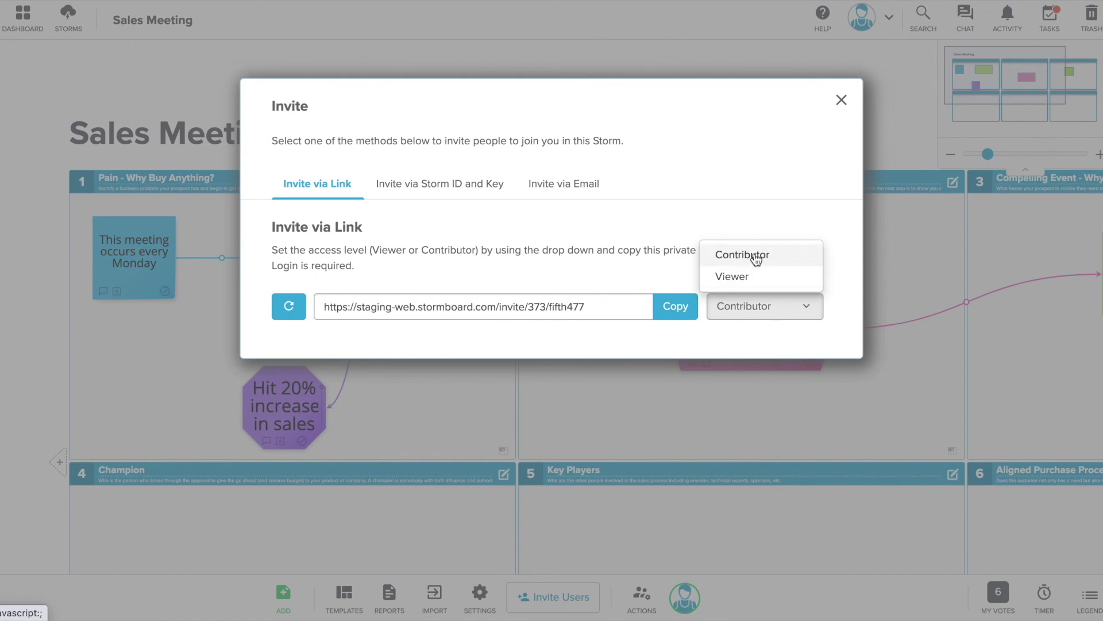
click(755, 277)
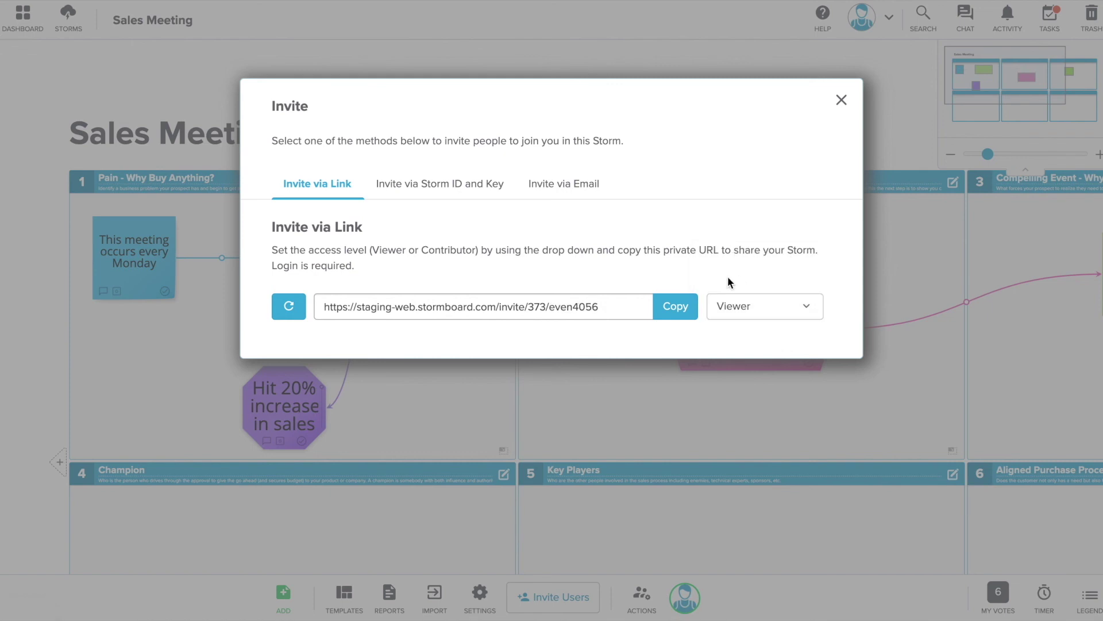
click(674, 313)
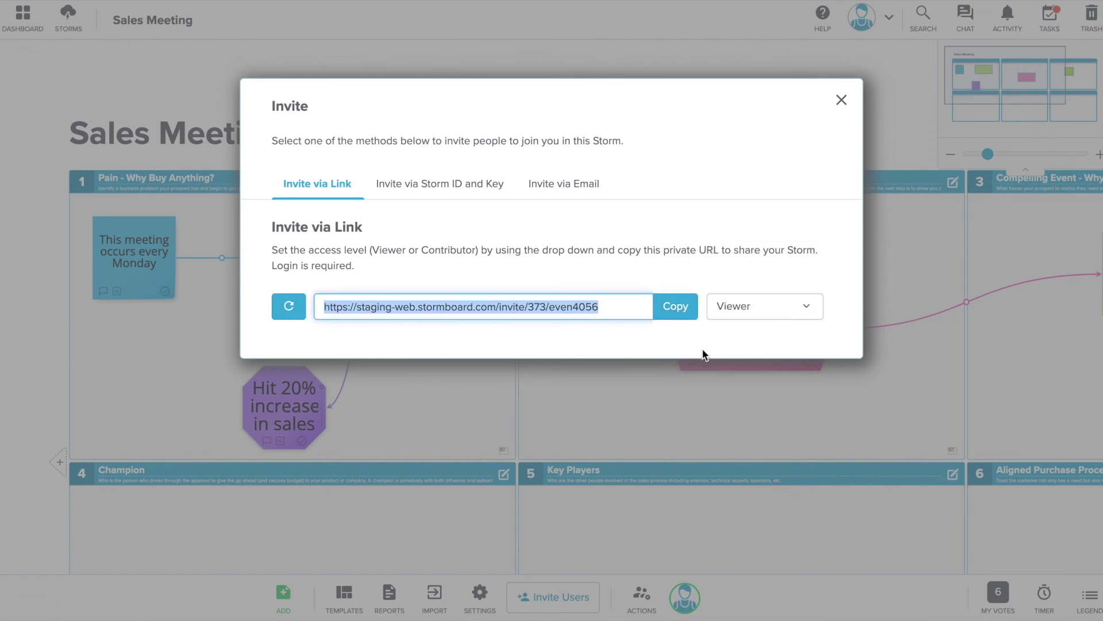
click(415, 185)
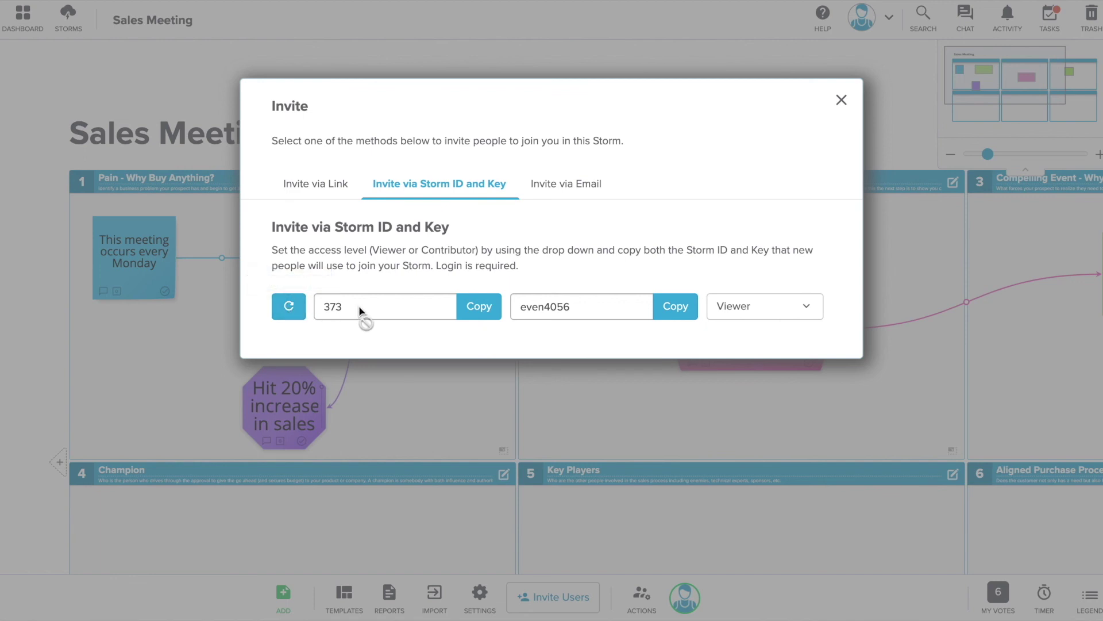
Copy the storm ID and key, set their access to Contributor, and show the email invite option
click(480, 313)
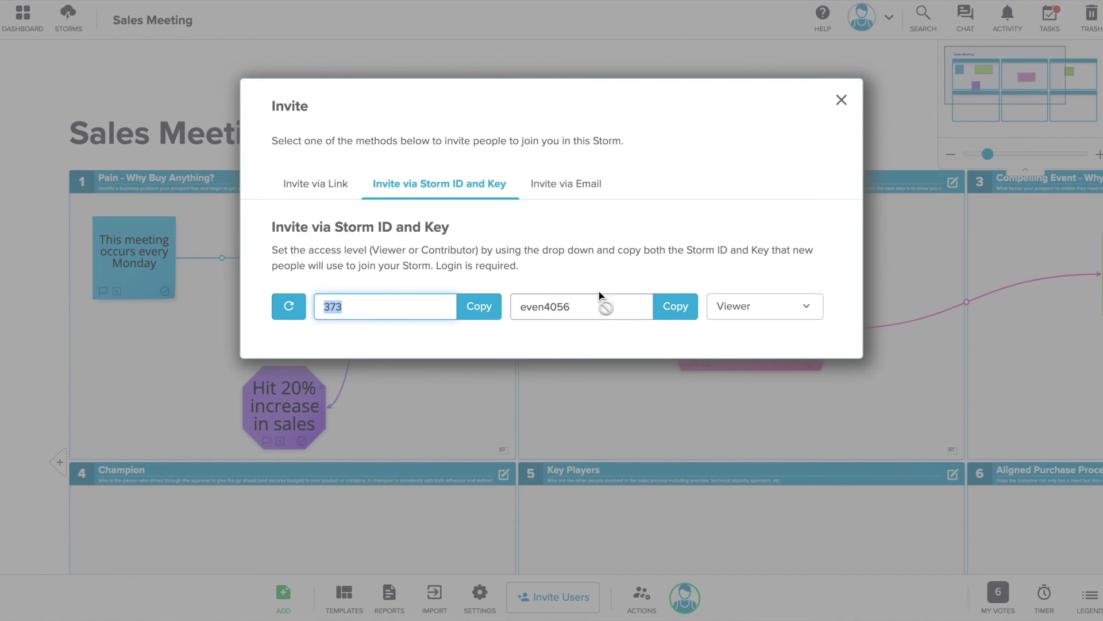
click(665, 318)
click(723, 305)
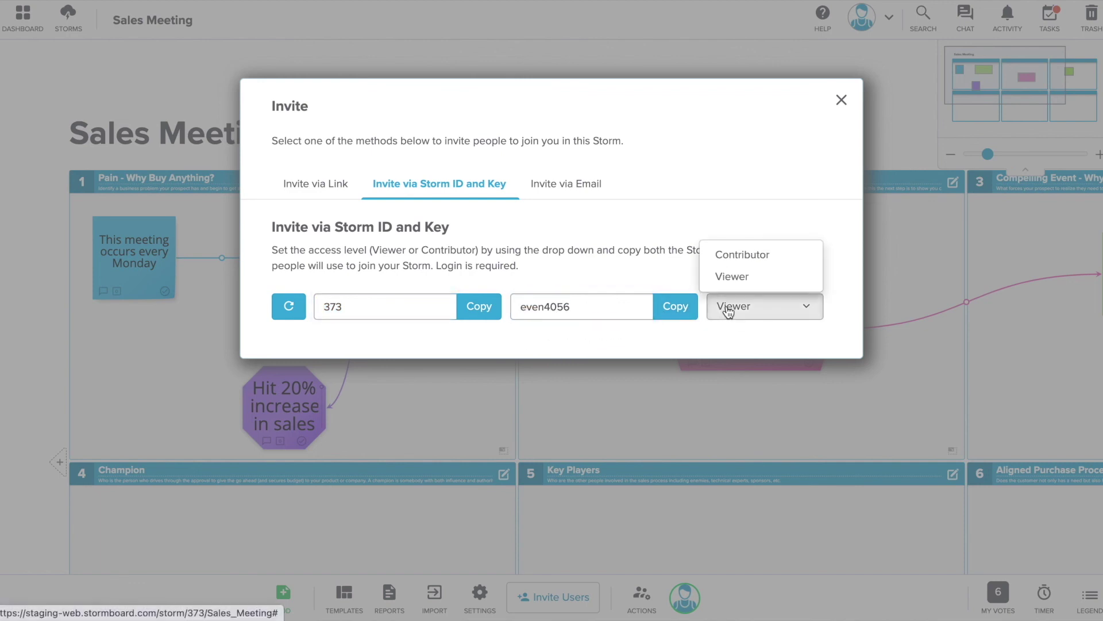
click(731, 256)
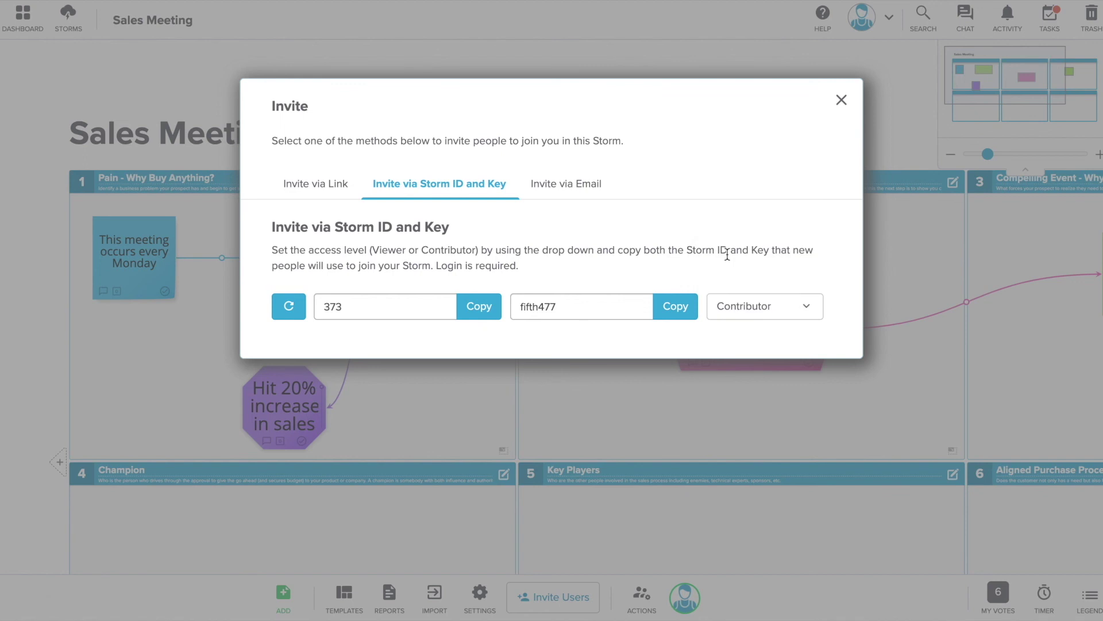
click(556, 185)
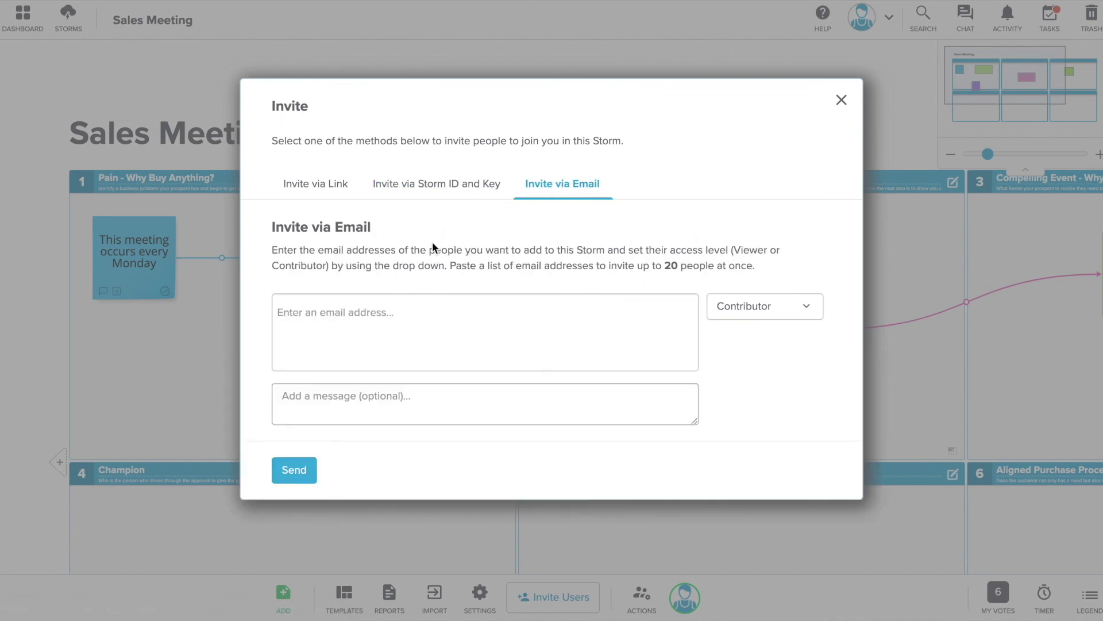
Add the invitee's e-mail address to the invite list with Contributor access
click(390, 305)
text(example@company.com)
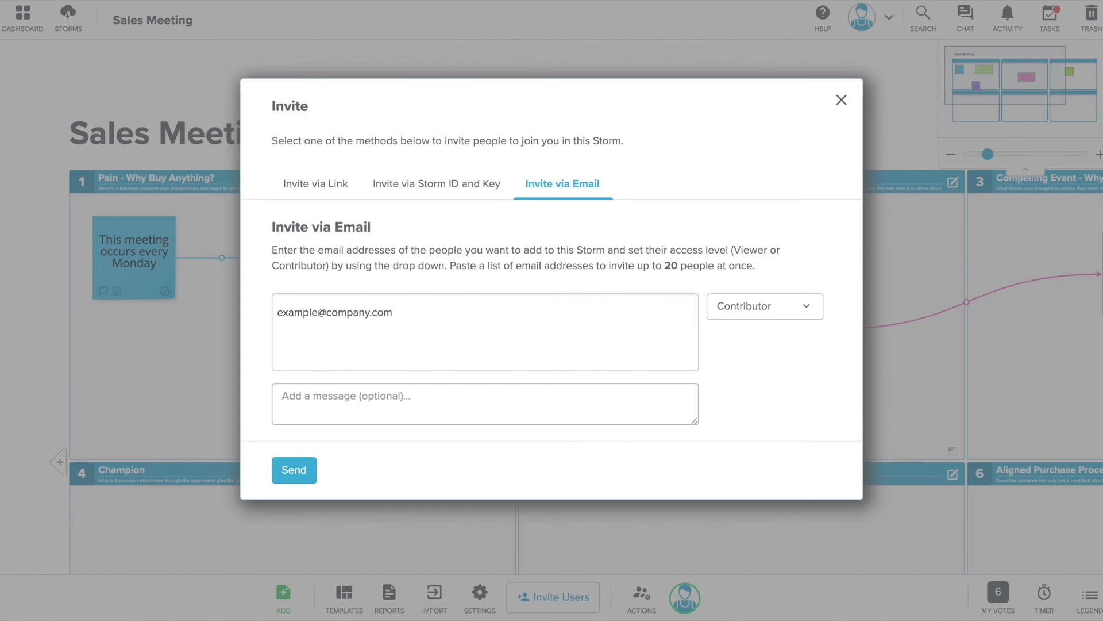
key(Return)
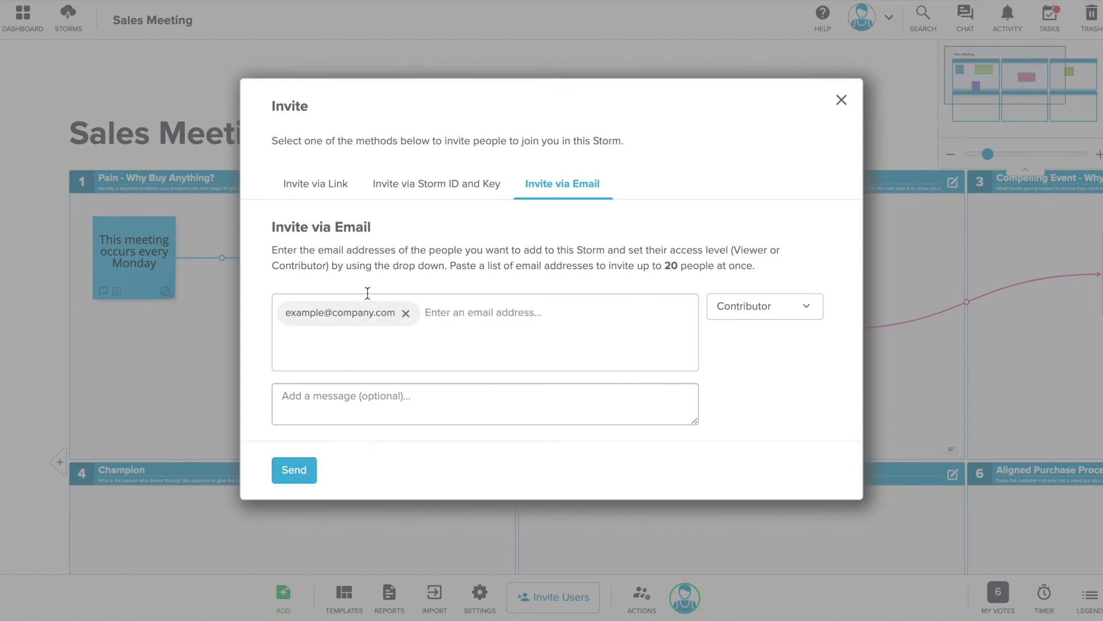
click(747, 302)
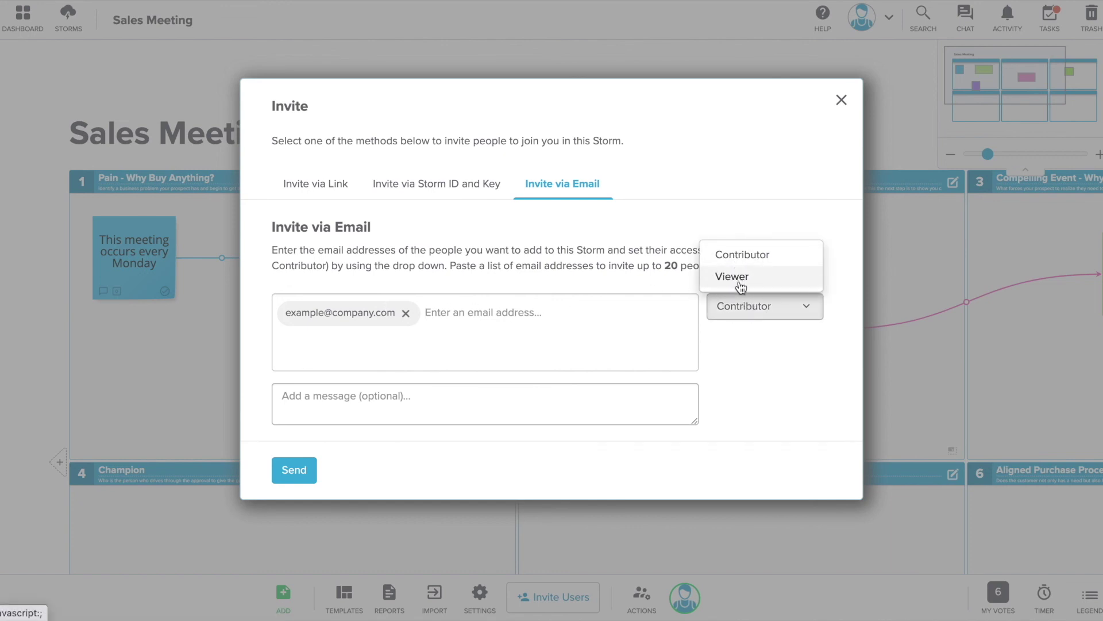
click(739, 308)
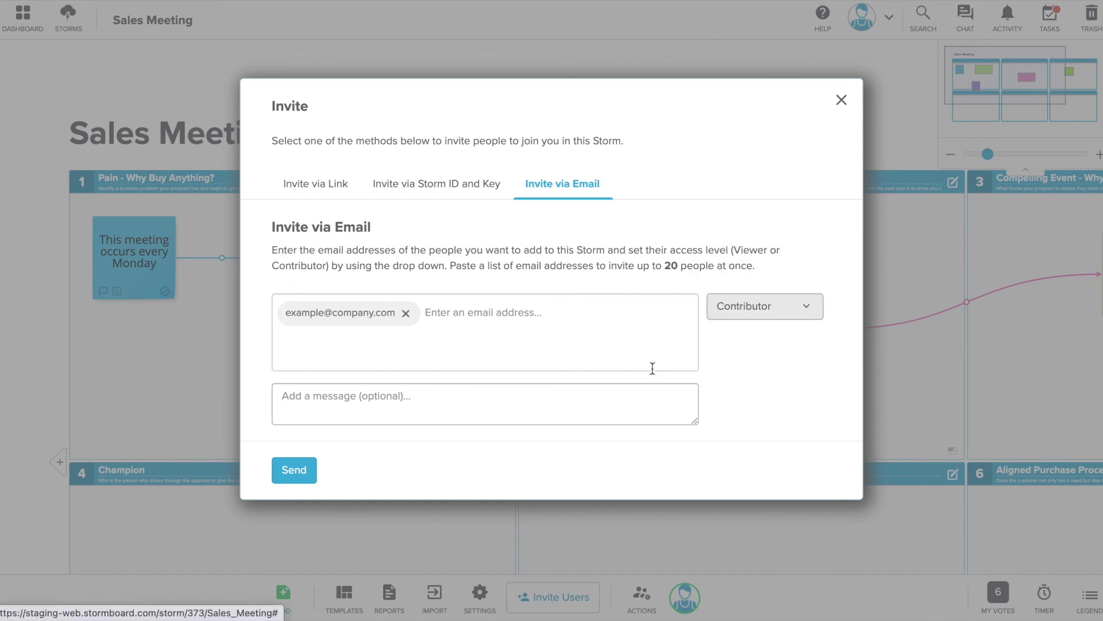
Write the optional invite message beginning 'Please join me'
click(574, 406)
text(Ple)
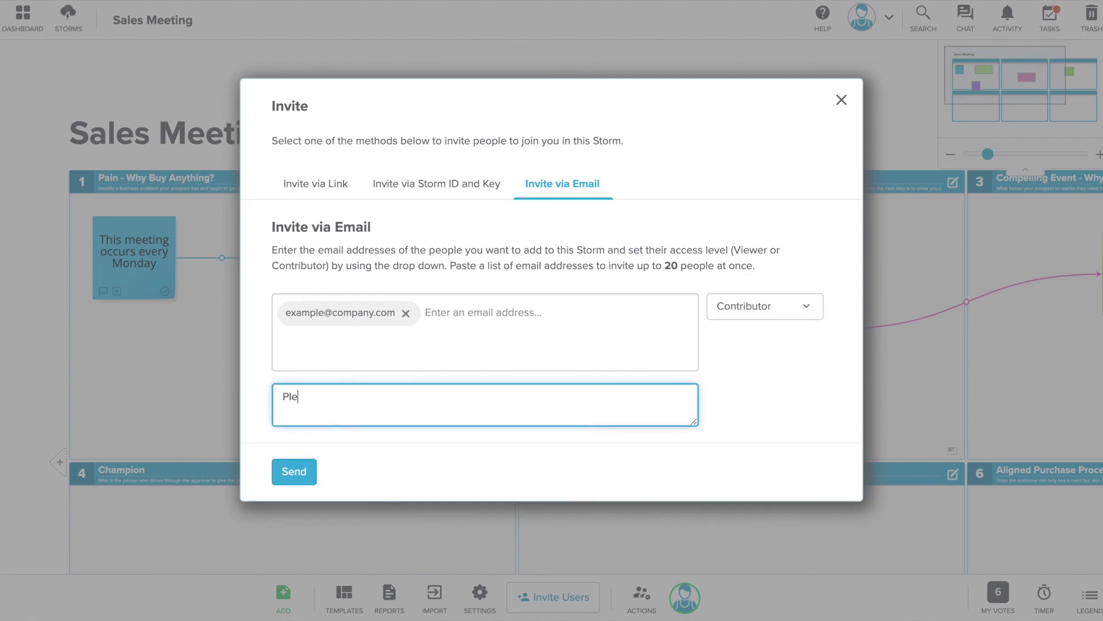
text(ase join me)
key(BackSpace)
key(BackSpace)
text(me in this Storm!)
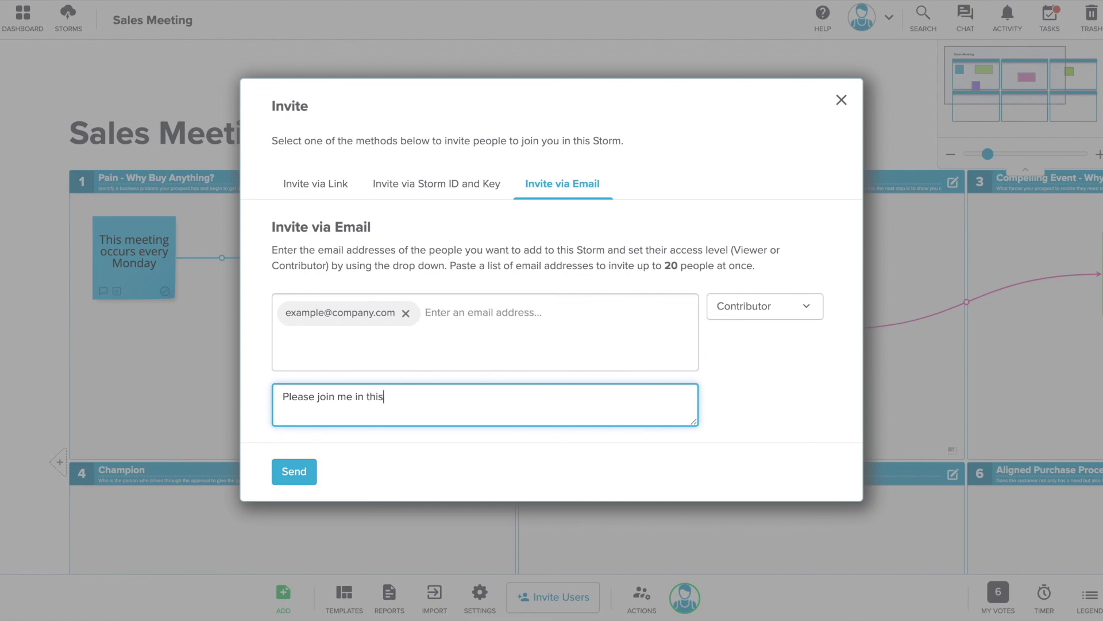